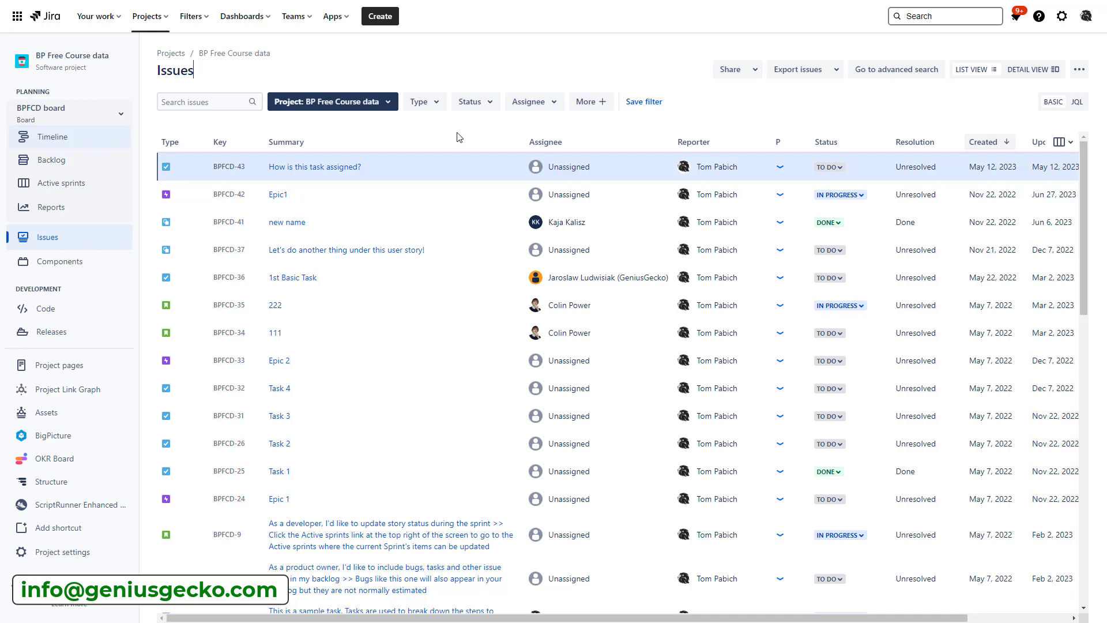
- Change the issue list's project filter from BP Free Course data to Important Conference
{"action": "left_click", "coordinate": [388, 104]}
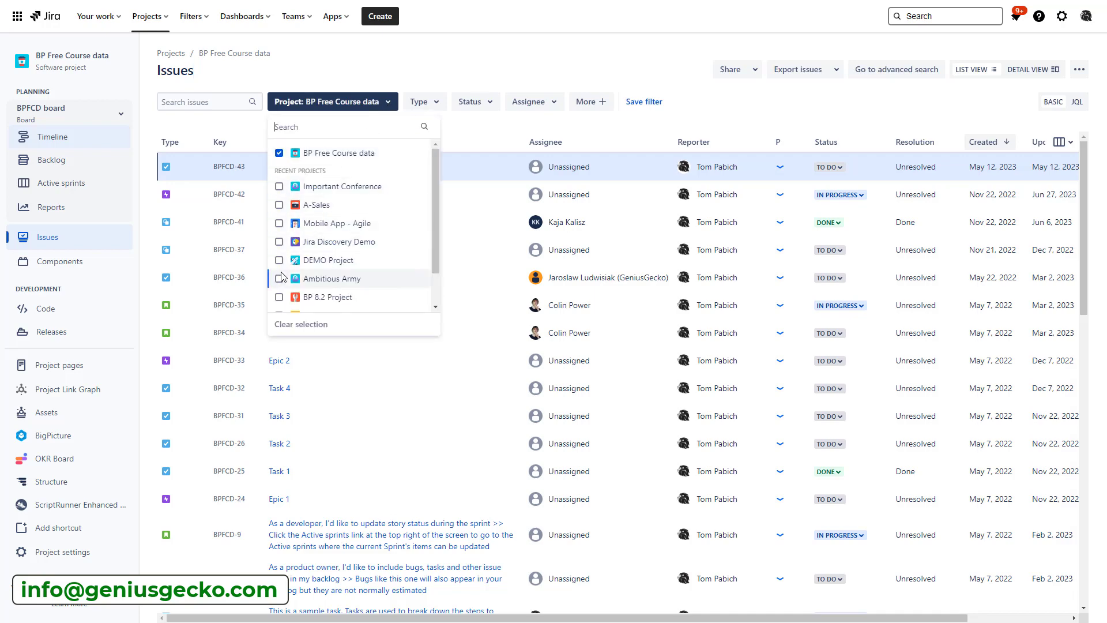
{"action": "left_click", "coordinate": [437, 82]}
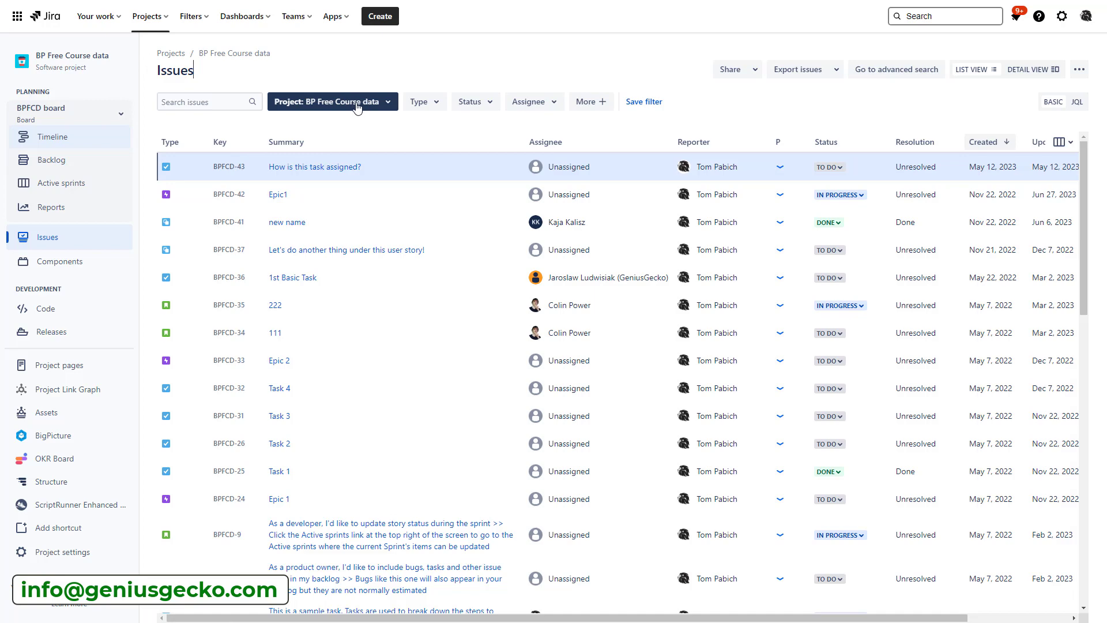
{"action": "left_click", "coordinate": [388, 104]}
{"action": "left_click", "coordinate": [280, 188]}
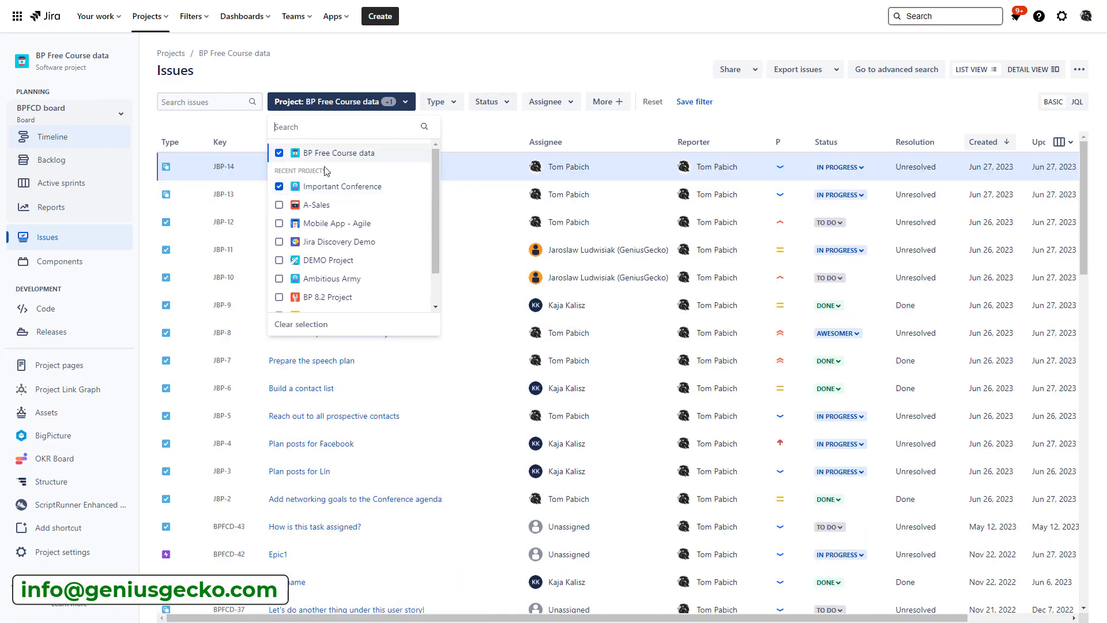
{"action": "left_click", "coordinate": [397, 153]}
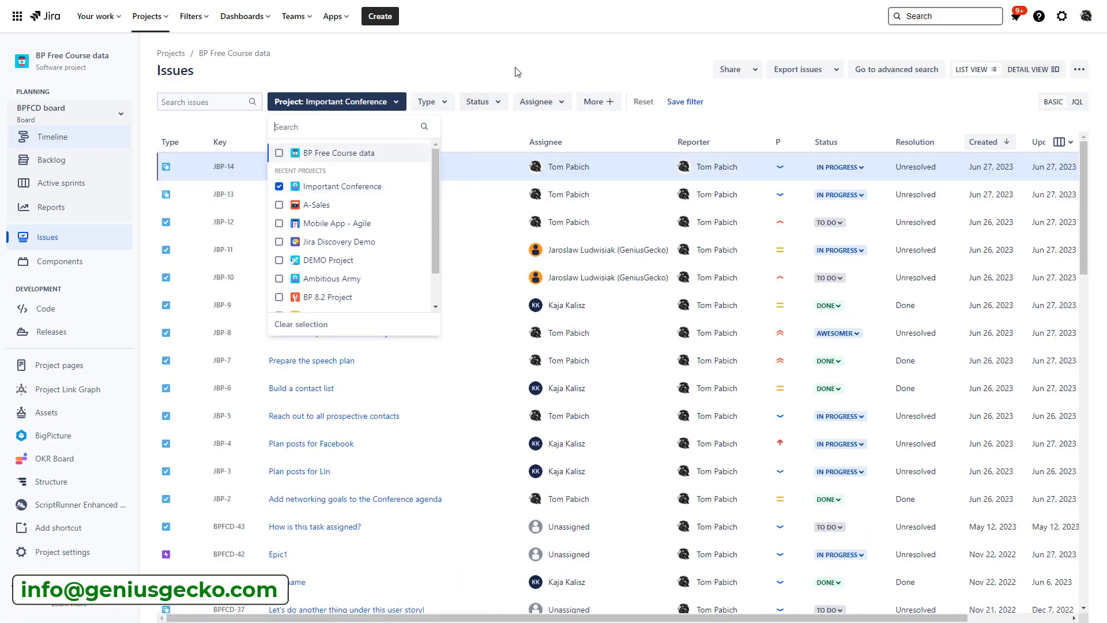
{"action": "left_click", "coordinate": [516, 73]}
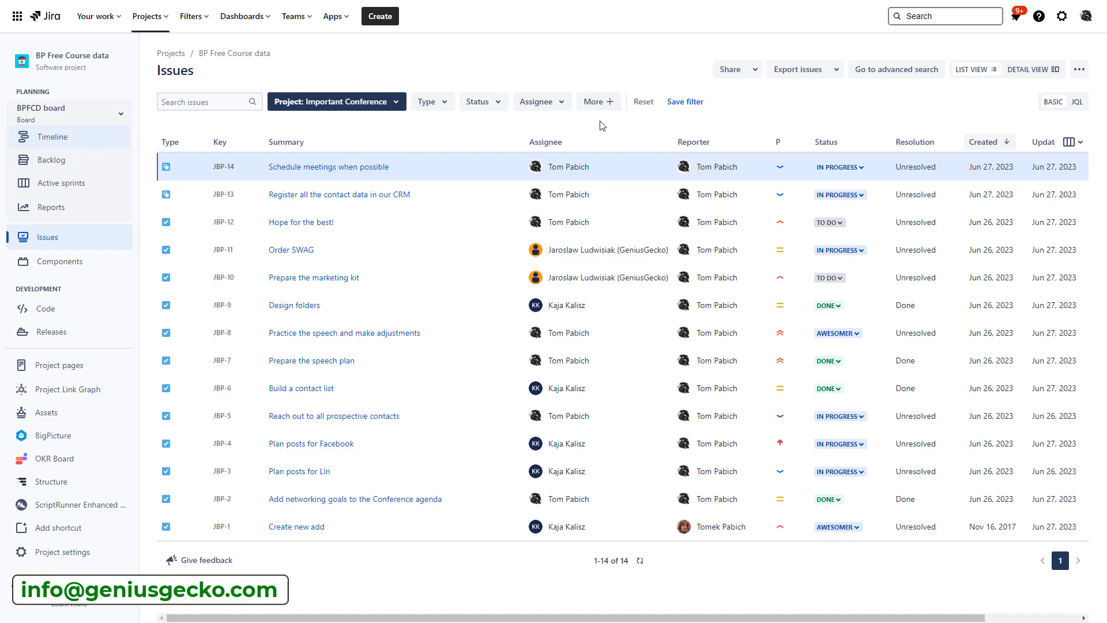
- Review the options offered by the Type, Status and Assignee filters without choosing any
{"action": "left_click", "coordinate": [442, 108]}
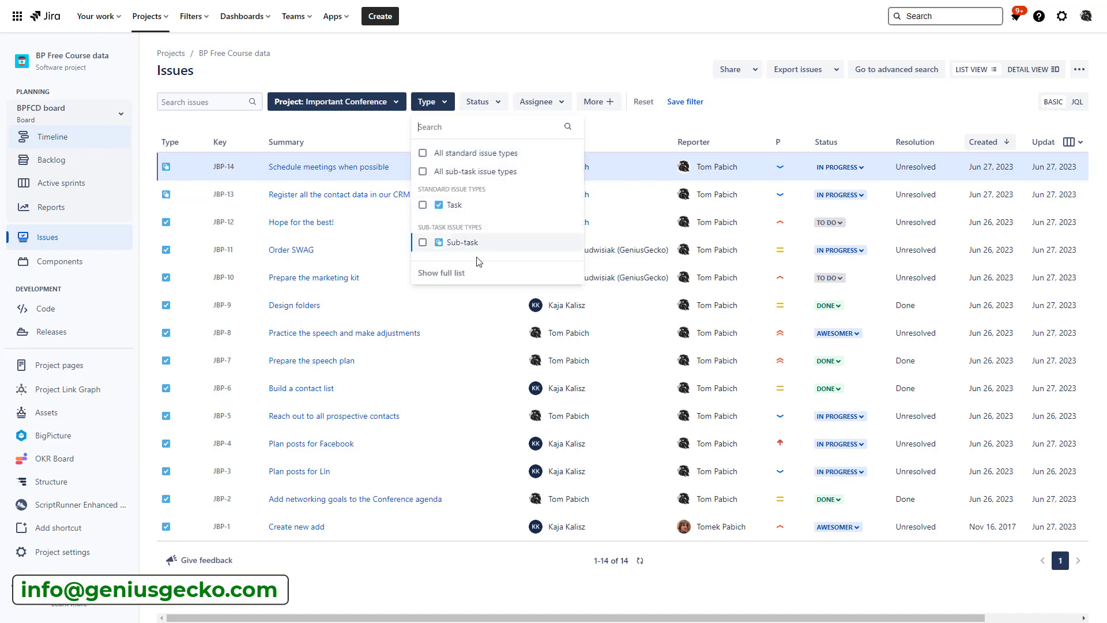
{"action": "left_click", "coordinate": [494, 104]}
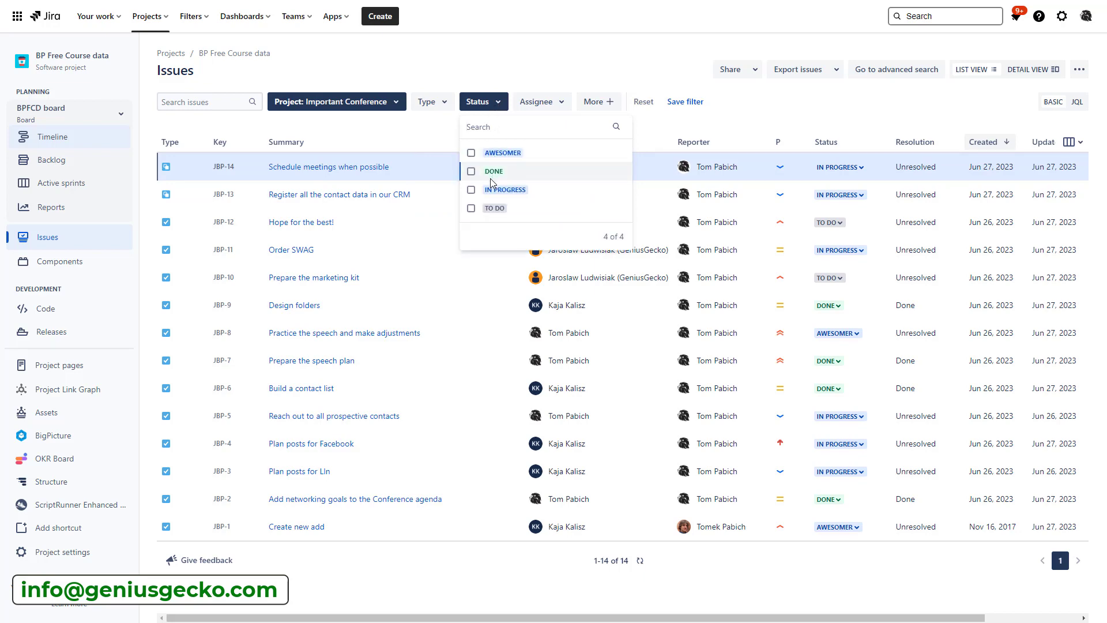
{"action": "left_click", "coordinate": [550, 90]}
{"action": "left_click", "coordinate": [562, 102]}
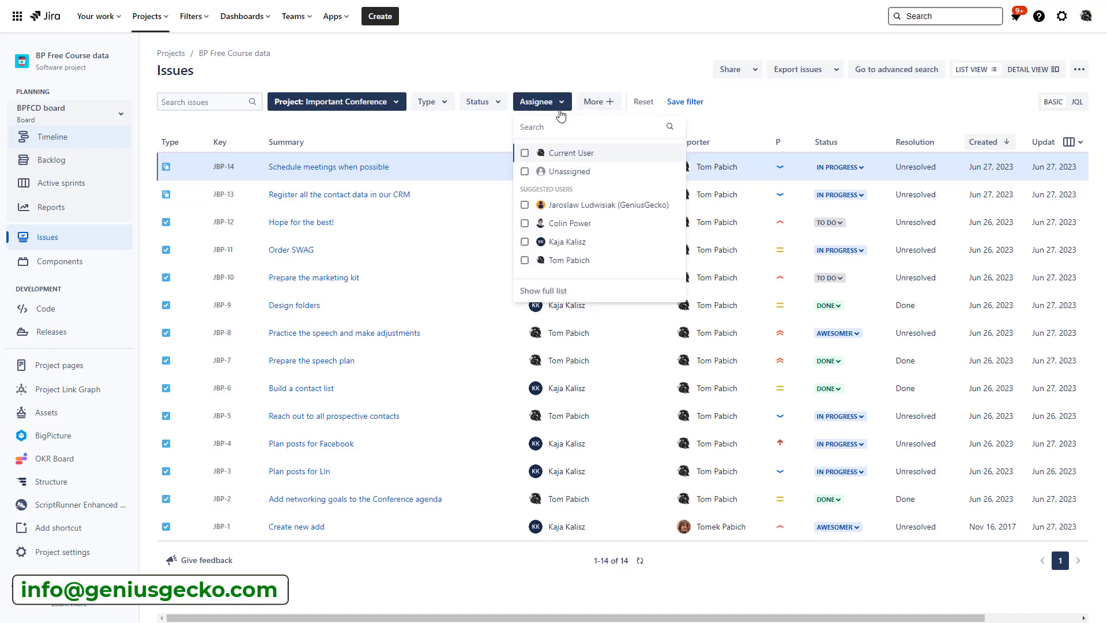
{"action": "left_click", "coordinate": [593, 82]}
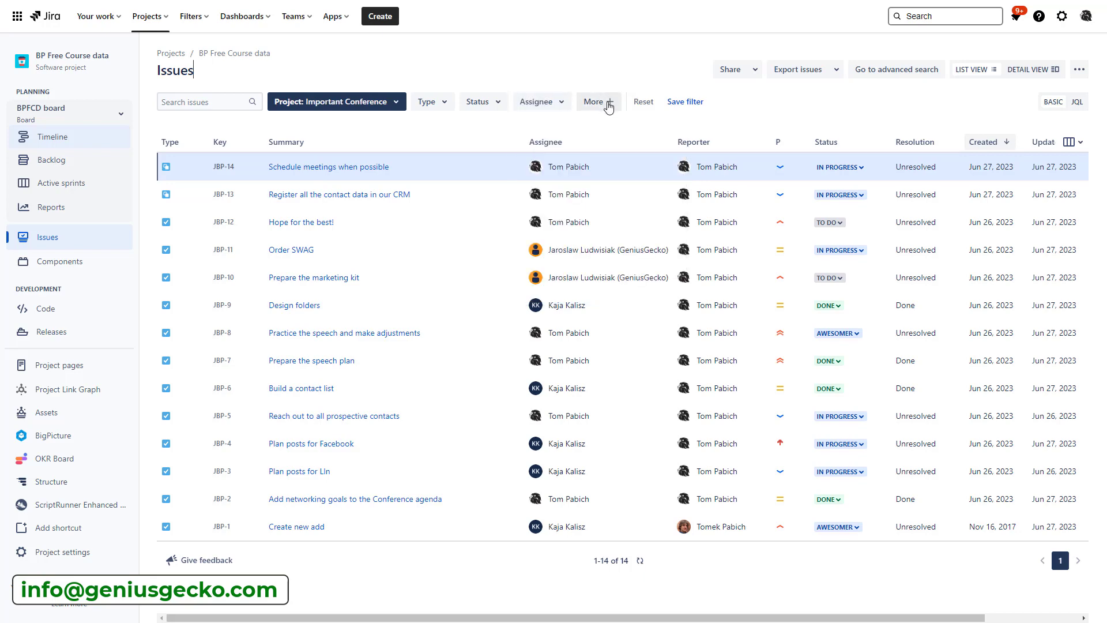
- Expand the full list of additional filter fields and add Due date as a search criterion
{"action": "left_click", "coordinate": [608, 107]}
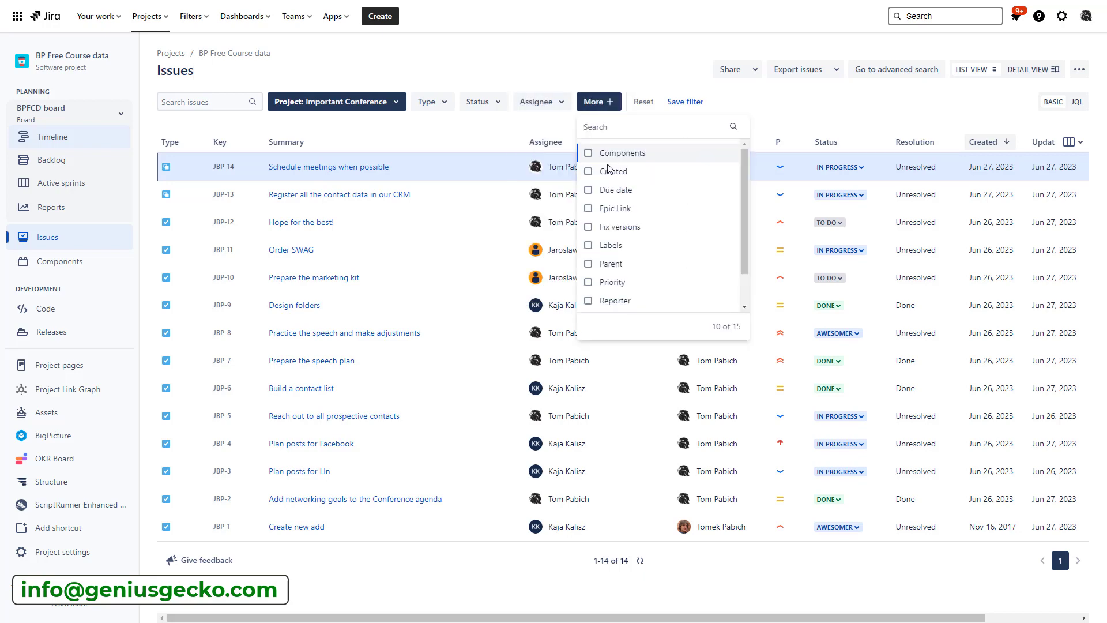
{"action": "scroll", "coordinate": [612, 224], "scroll_direction": "down", "scroll_amount": 2}
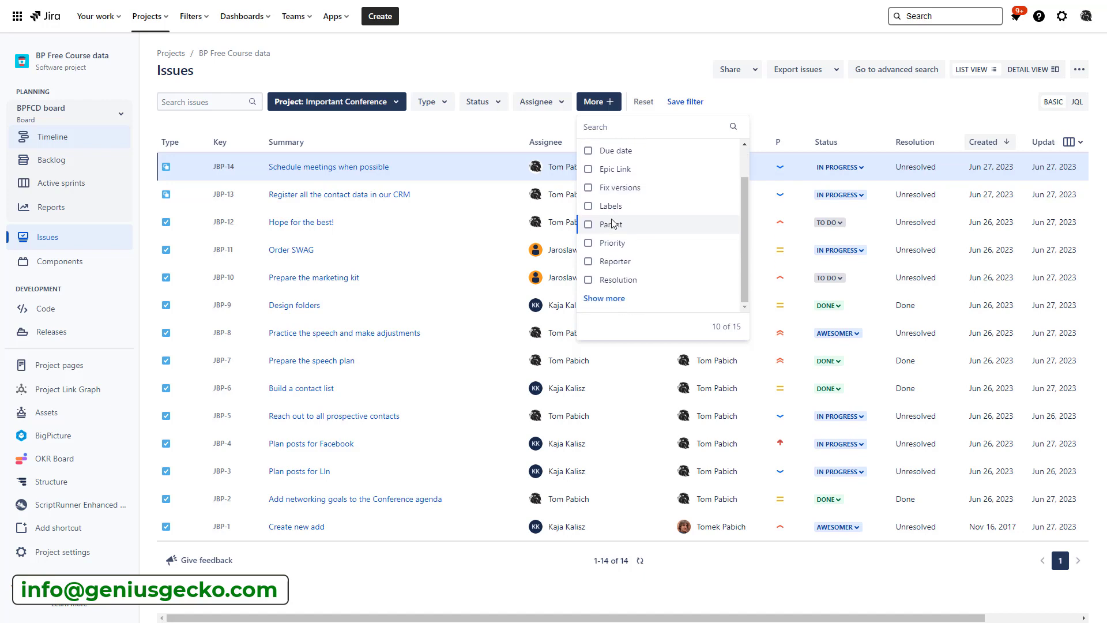
{"action": "left_click", "coordinate": [610, 299]}
{"action": "scroll", "coordinate": [635, 297], "scroll_direction": "down", "scroll_amount": 2}
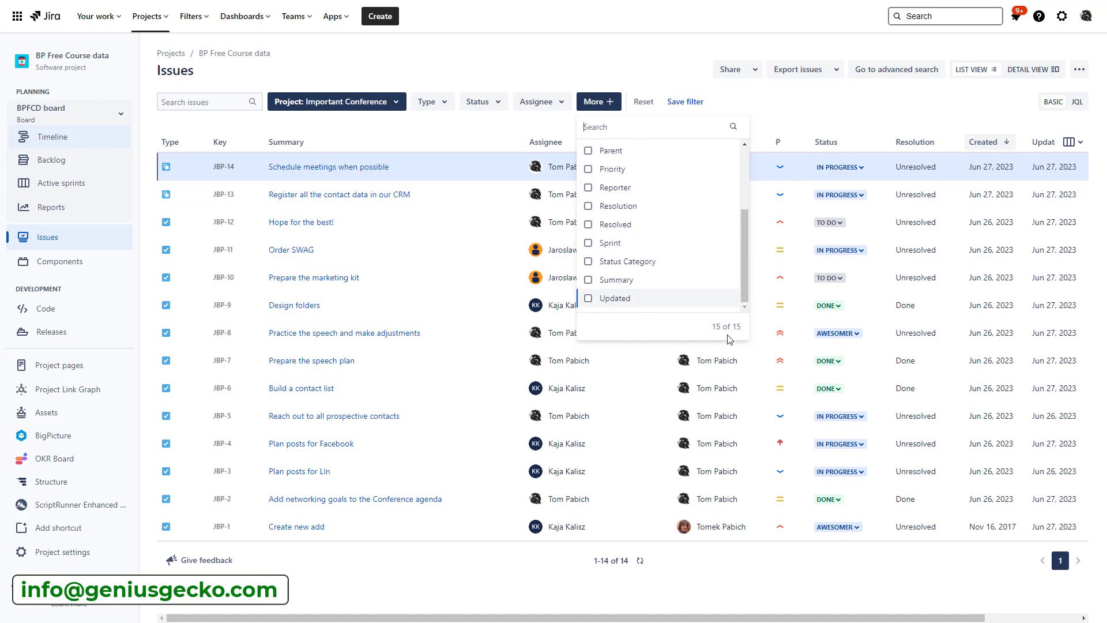
{"action": "scroll", "coordinate": [621, 240], "scroll_direction": "up", "scroll_amount": 3}
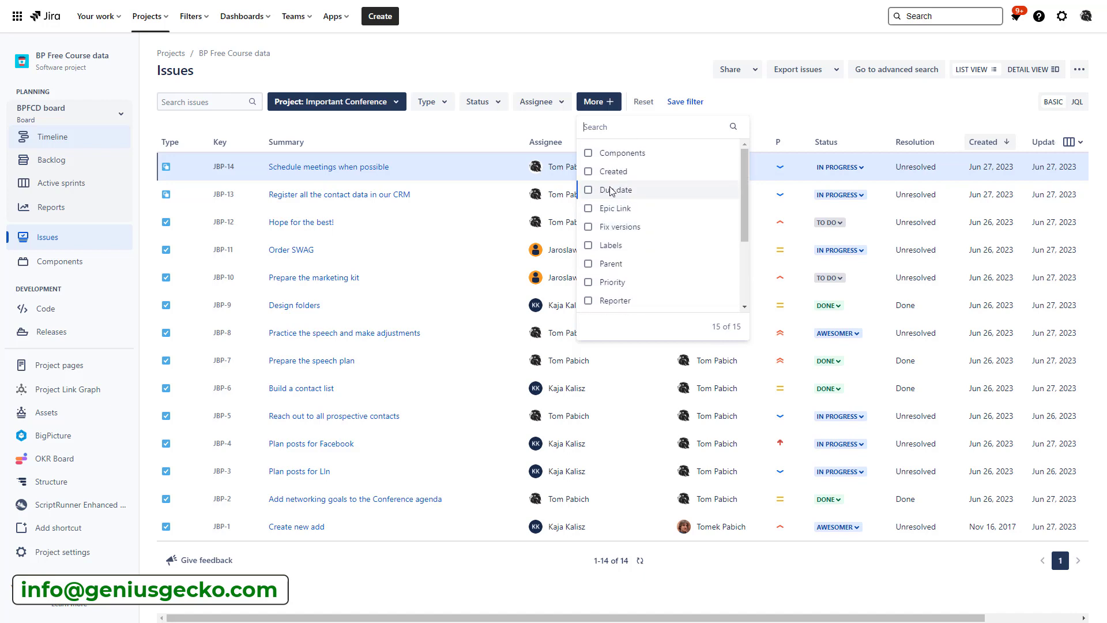
{"action": "left_click", "coordinate": [589, 191]}
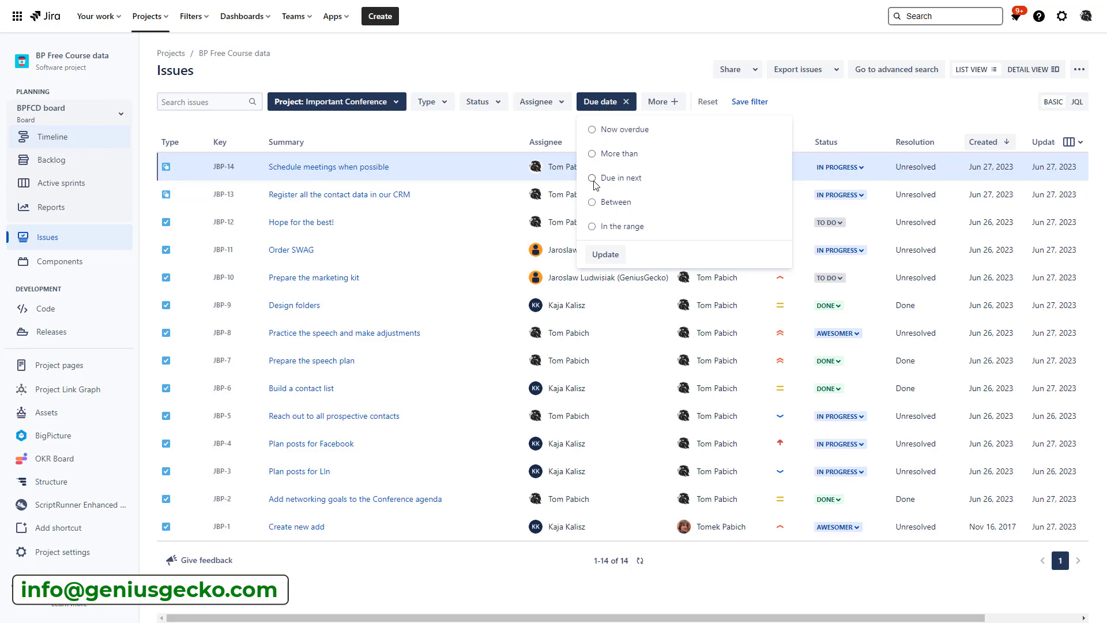
- Set the due date criterion to Between with 6/19/2023 as the start date and apply it
{"action": "left_click", "coordinate": [592, 202]}
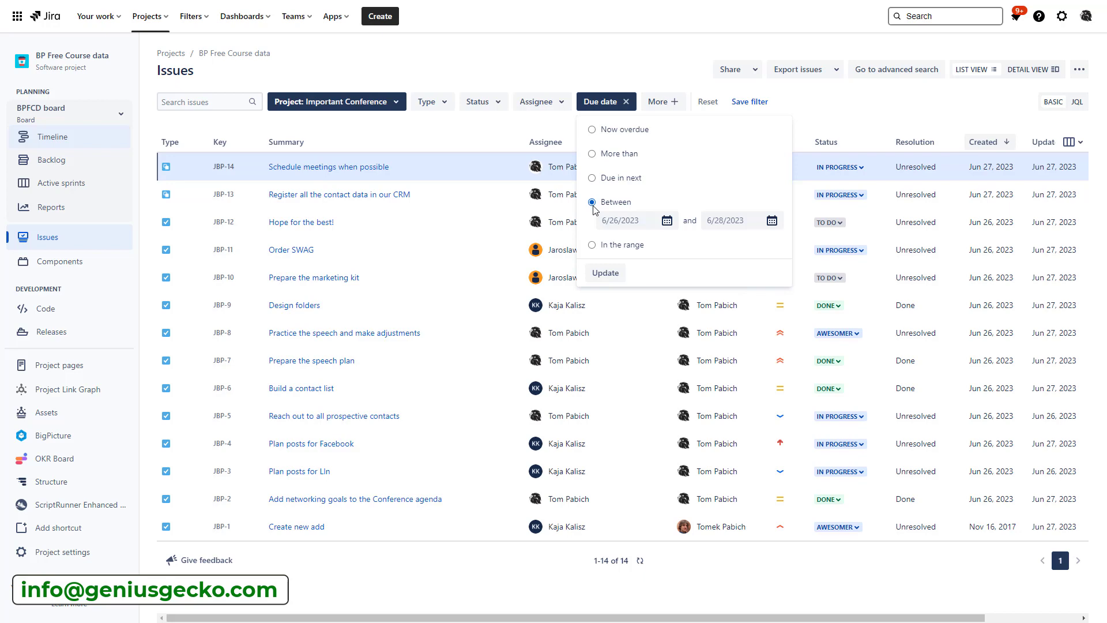
{"action": "left_click", "coordinate": [639, 223]}
{"action": "left_click", "coordinate": [642, 348]}
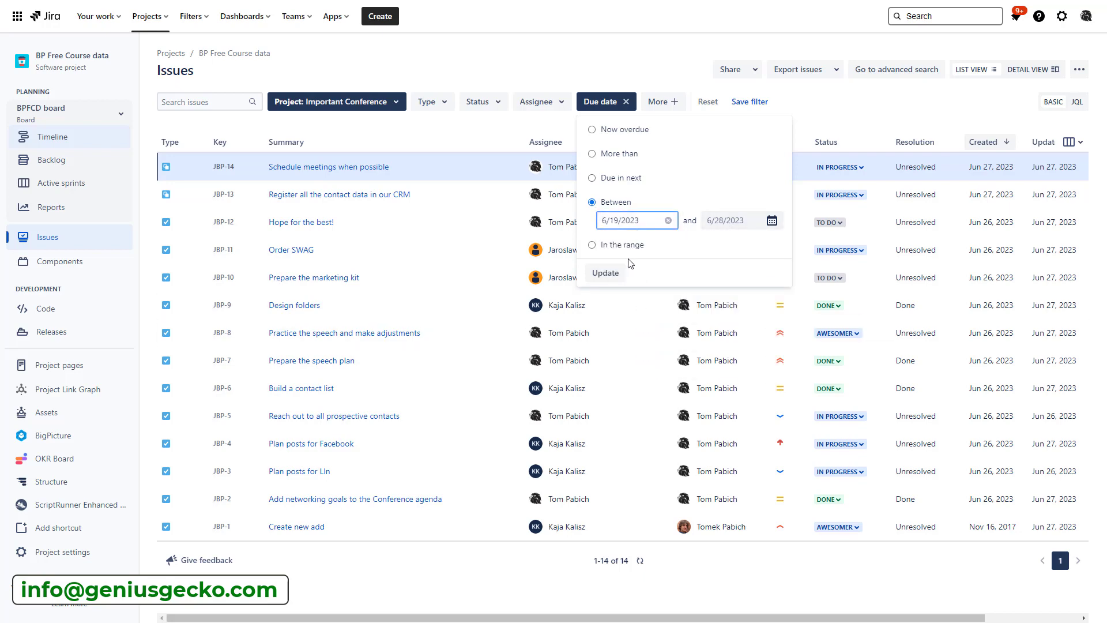
{"action": "left_click", "coordinate": [606, 273]}
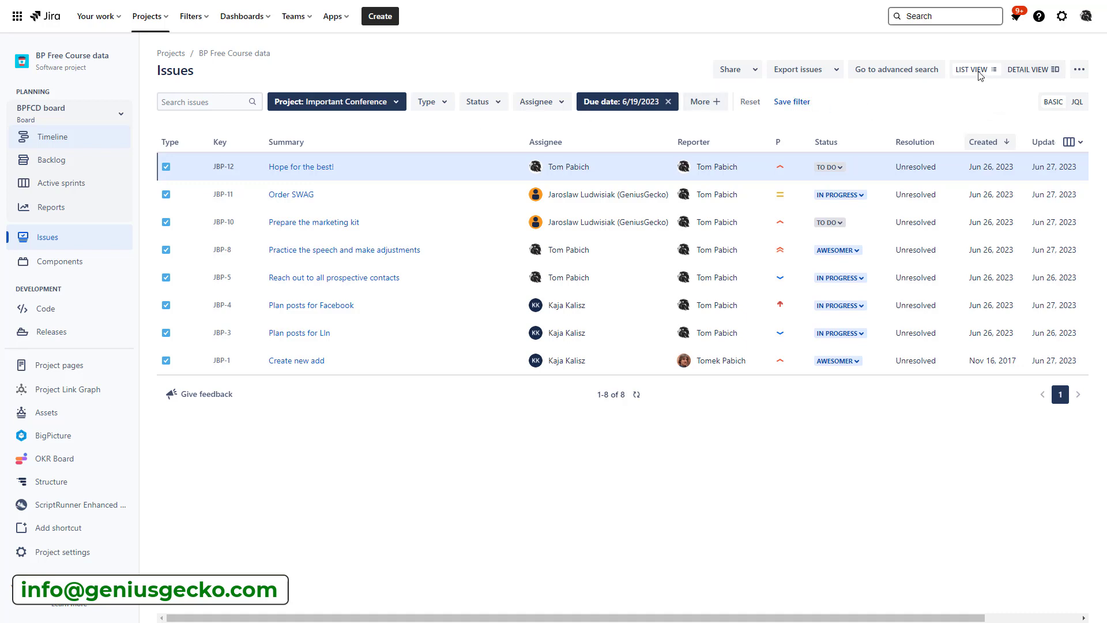
- View the filtered issues in detail view, open the Order SWAG issue, and return to list view
{"action": "left_click", "coordinate": [1029, 73]}
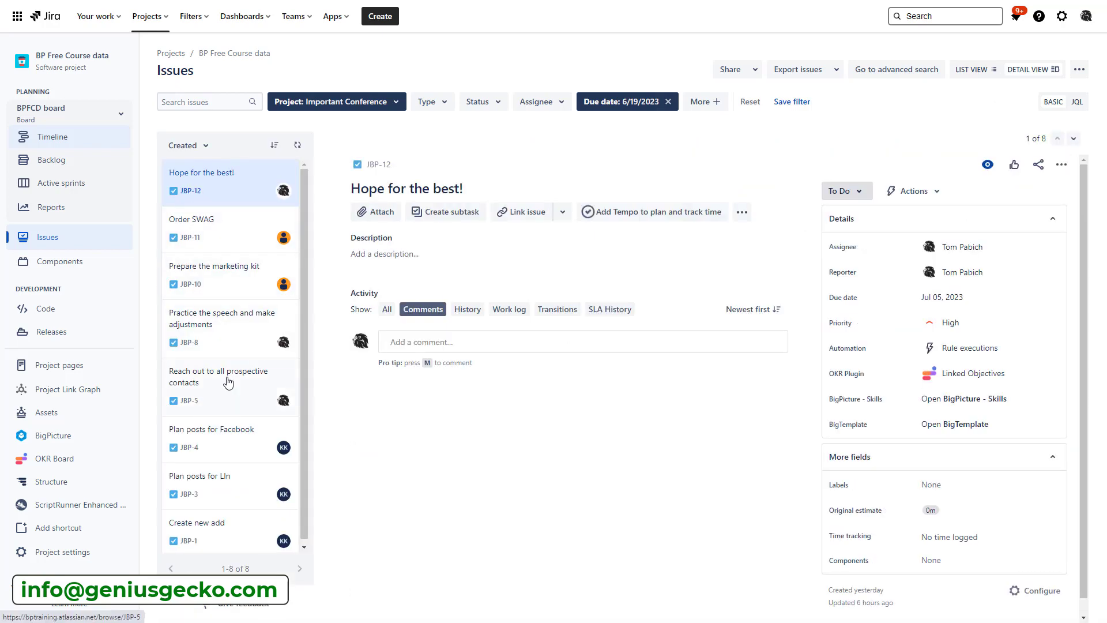
{"action": "scroll", "coordinate": [227, 381], "scroll_direction": "down", "scroll_amount": 1}
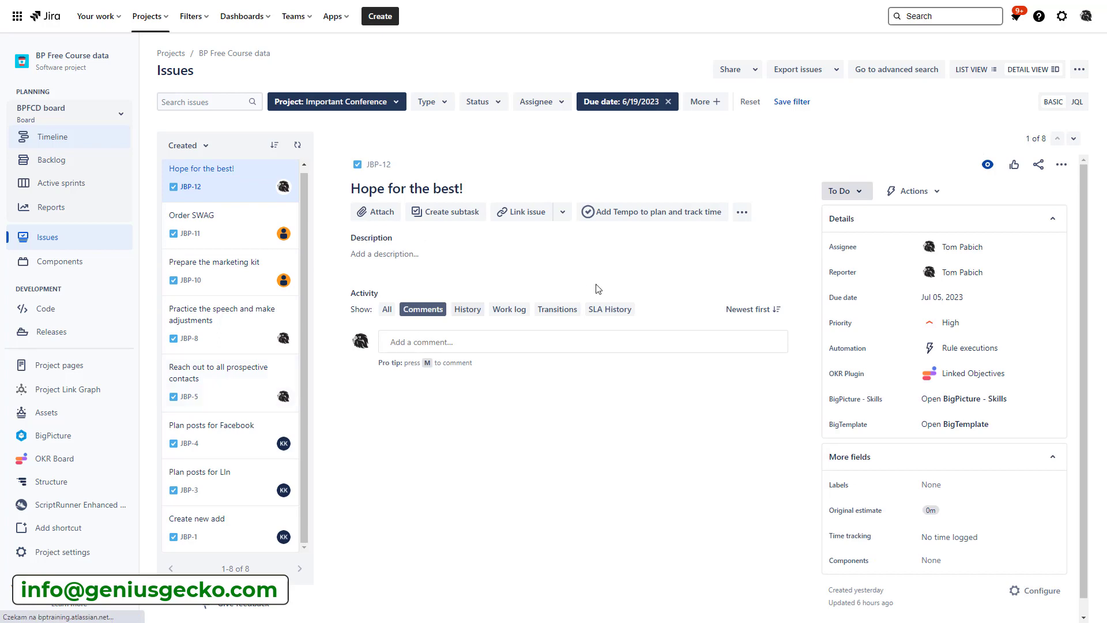
{"action": "left_click", "coordinate": [231, 237]}
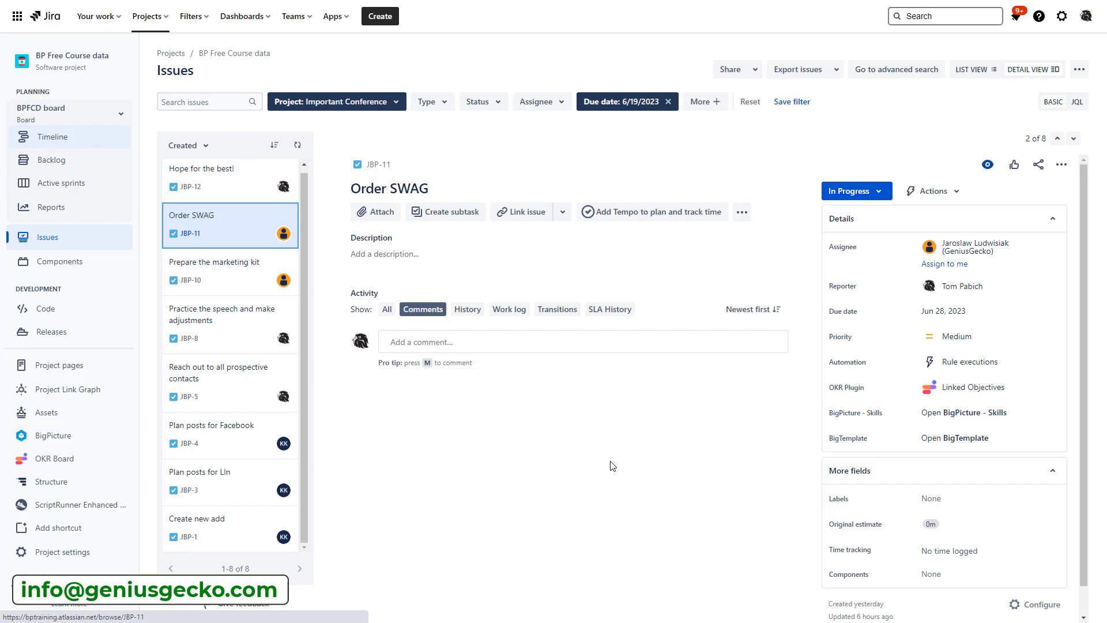
{"action": "left_click", "coordinate": [977, 70]}
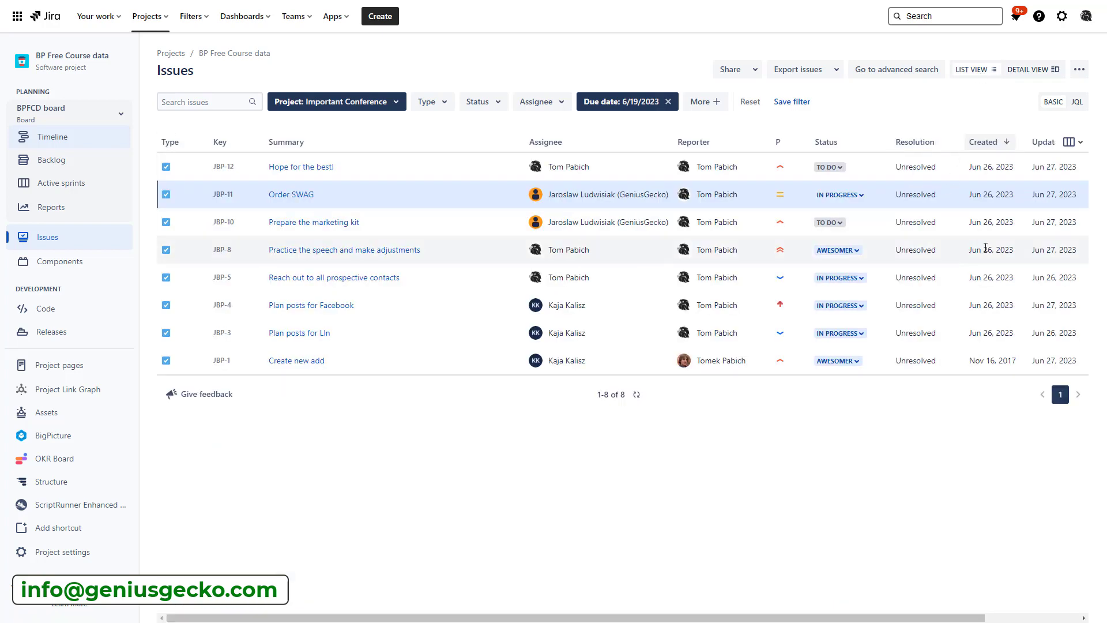
- Check the Practice the speech and make adjustments row for inline editing and view the status transitions of Prepare the marketing kit
{"action": "triple_click", "coordinate": [988, 250]}
{"action": "left_click", "coordinate": [982, 251]}
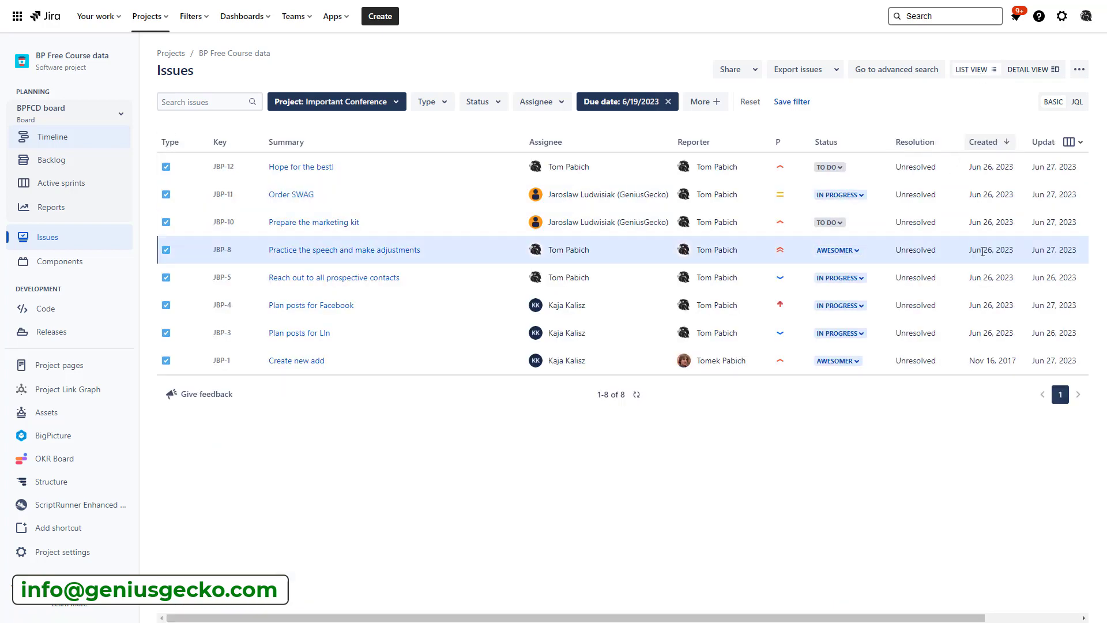
{"action": "triple_click", "coordinate": [719, 255]}
{"action": "double_click", "coordinate": [575, 249]}
{"action": "double_click", "coordinate": [556, 250]}
{"action": "left_click", "coordinate": [618, 256]}
{"action": "left_click", "coordinate": [835, 223]}
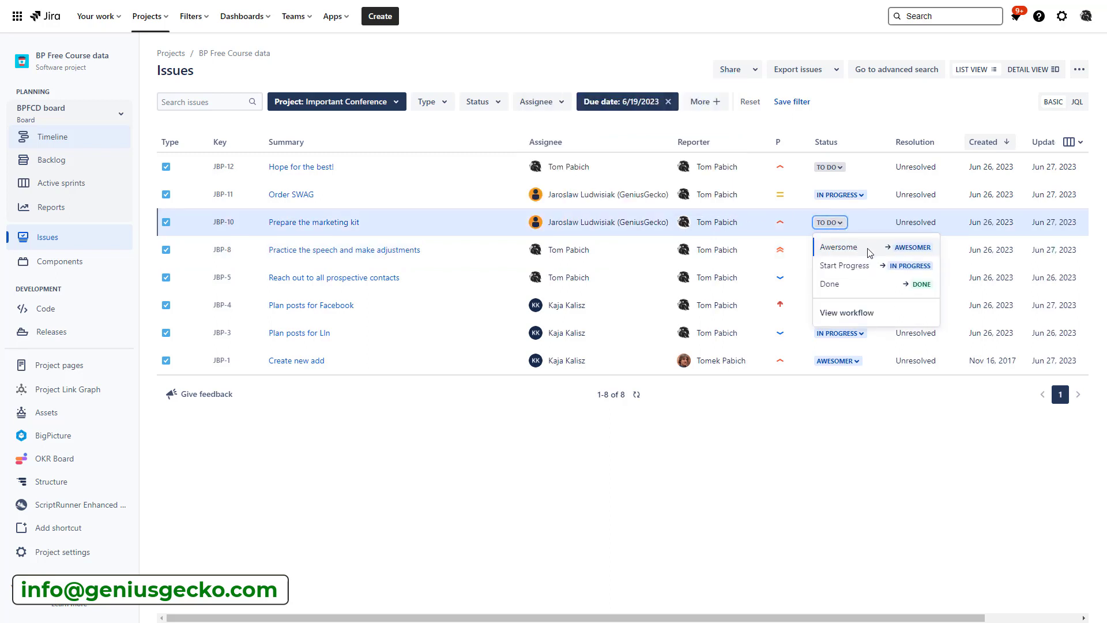
{"action": "left_click", "coordinate": [875, 117]}
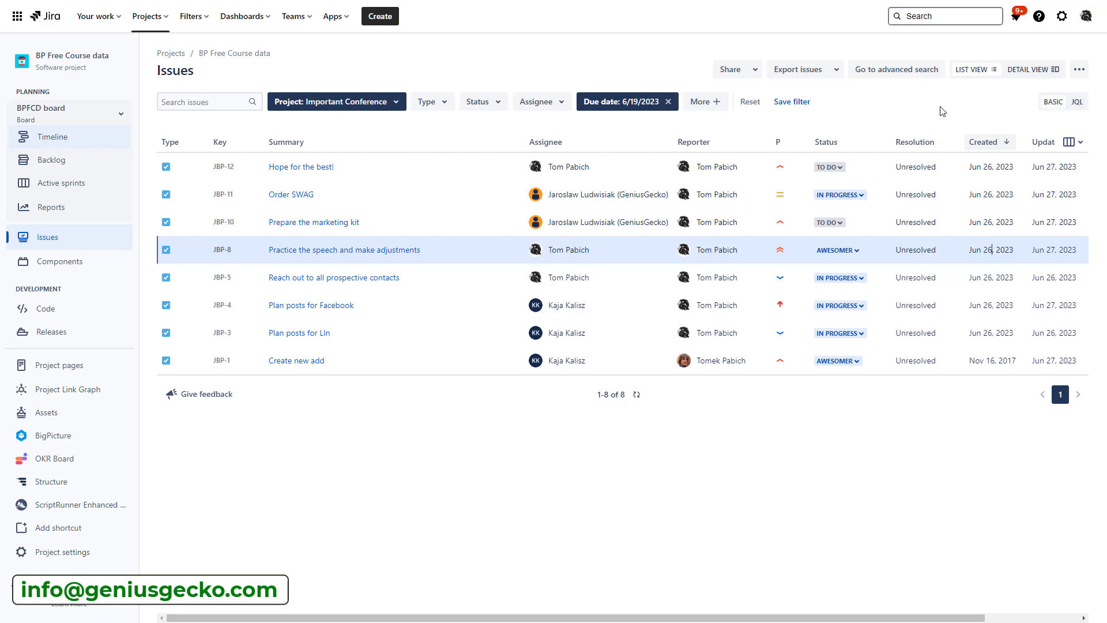
- Examine the current filter as a JQL query, then return to basic search
{"action": "left_click", "coordinate": [1077, 104]}
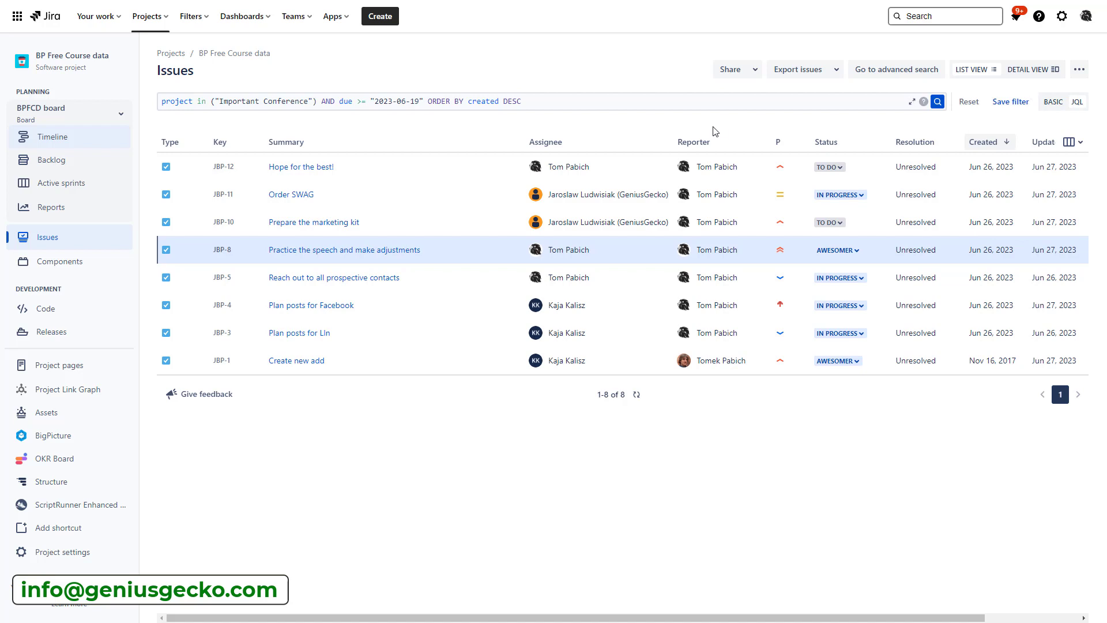
{"action": "left_click_drag", "start_coordinate": [535, 100], "coordinate": [162, 102]}
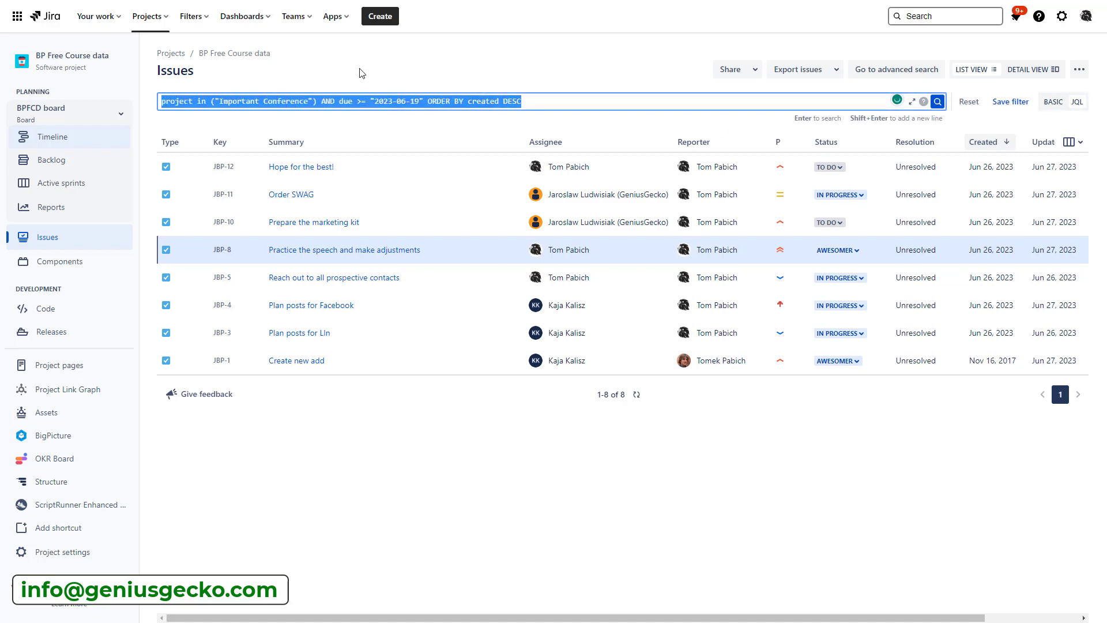
{"action": "left_click", "coordinate": [536, 101]}
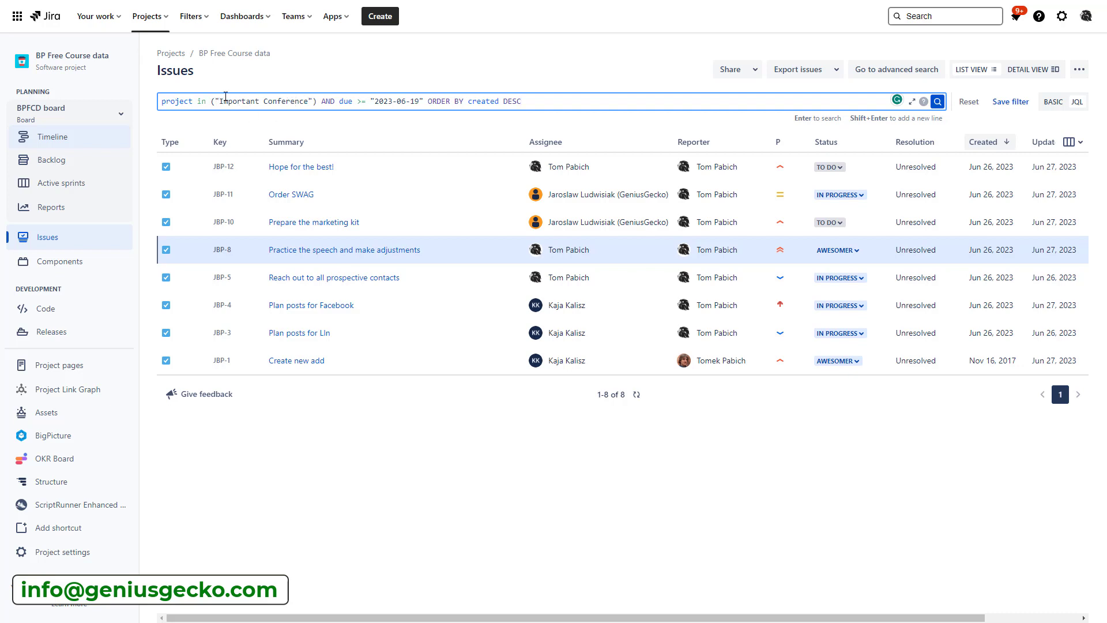
{"action": "left_click", "coordinate": [1053, 101]}
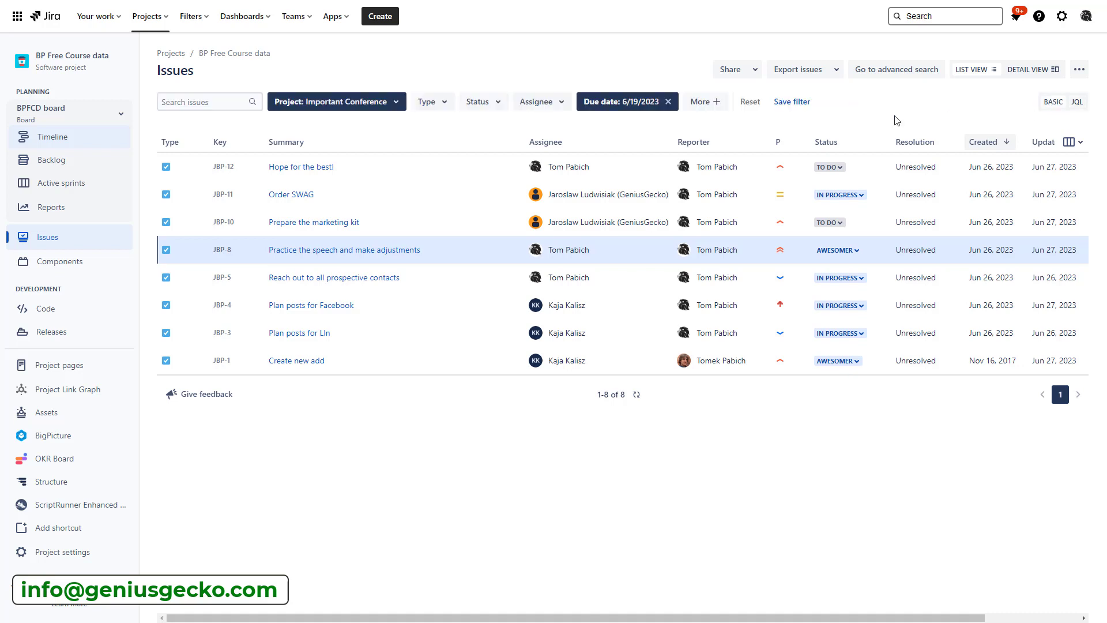
- Replace Important Conference with BP Free Course data in the project filter
{"action": "left_click", "coordinate": [395, 102]}
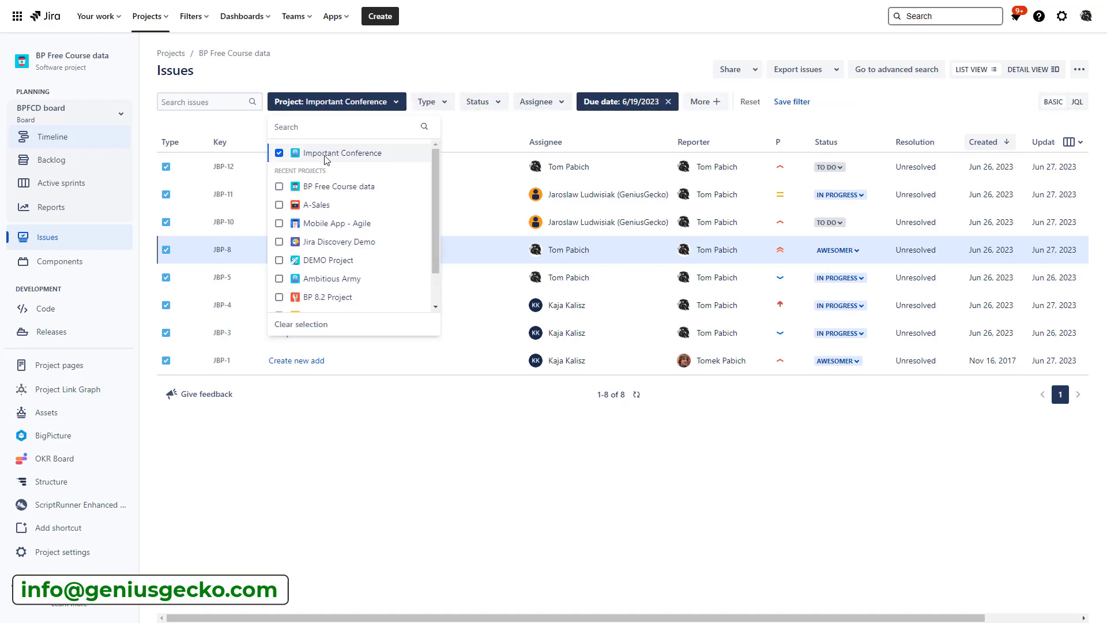
{"action": "left_click", "coordinate": [279, 153]}
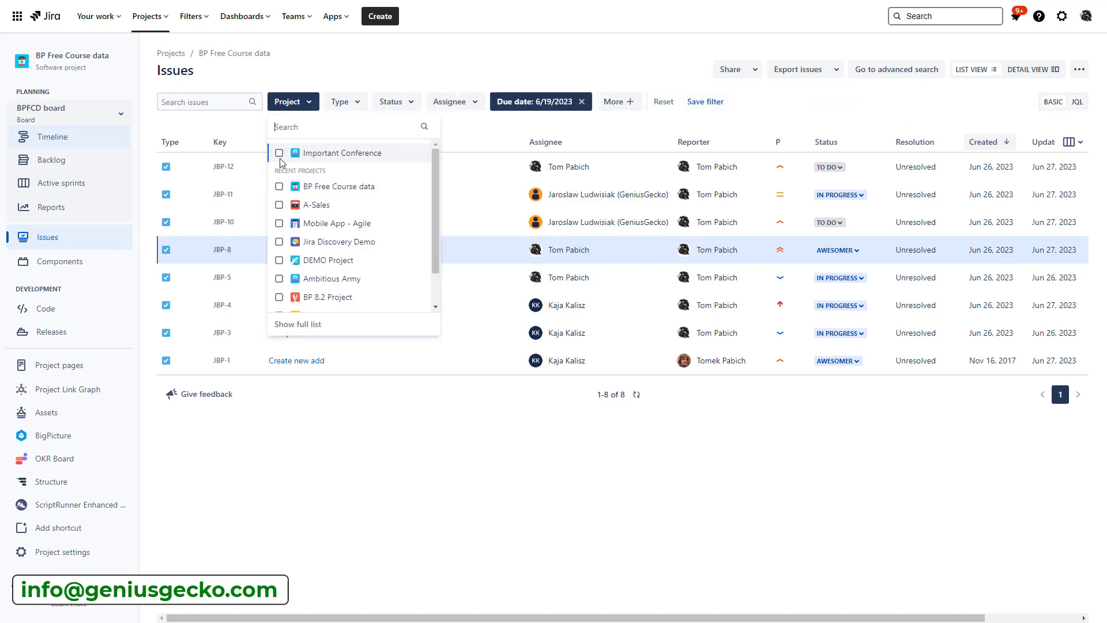
{"action": "left_click", "coordinate": [279, 186]}
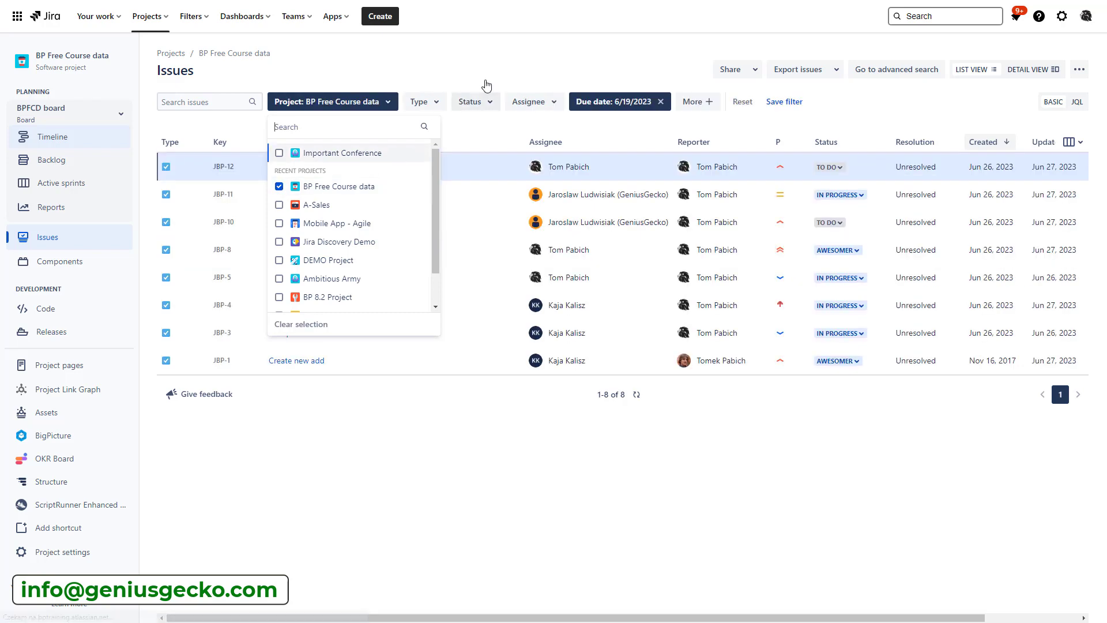
- Switch to the JQL query, remove the due >= "2023-06-19" AND condition, and run the search
{"action": "left_click", "coordinate": [1077, 102]}
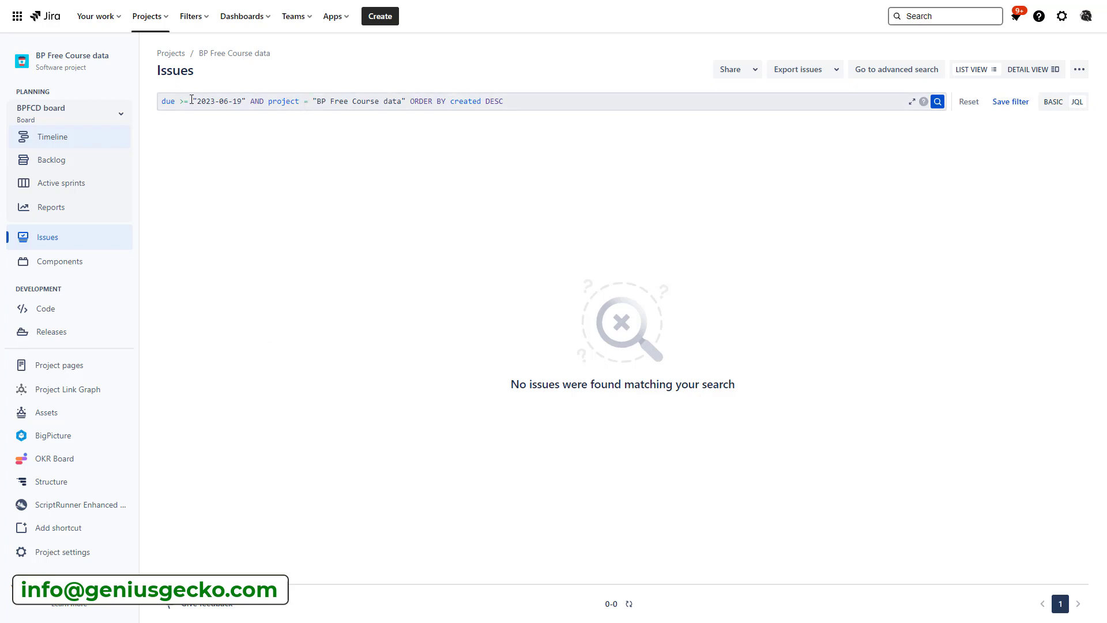
{"action": "left_click_drag", "start_coordinate": [162, 102], "coordinate": [247, 101]}
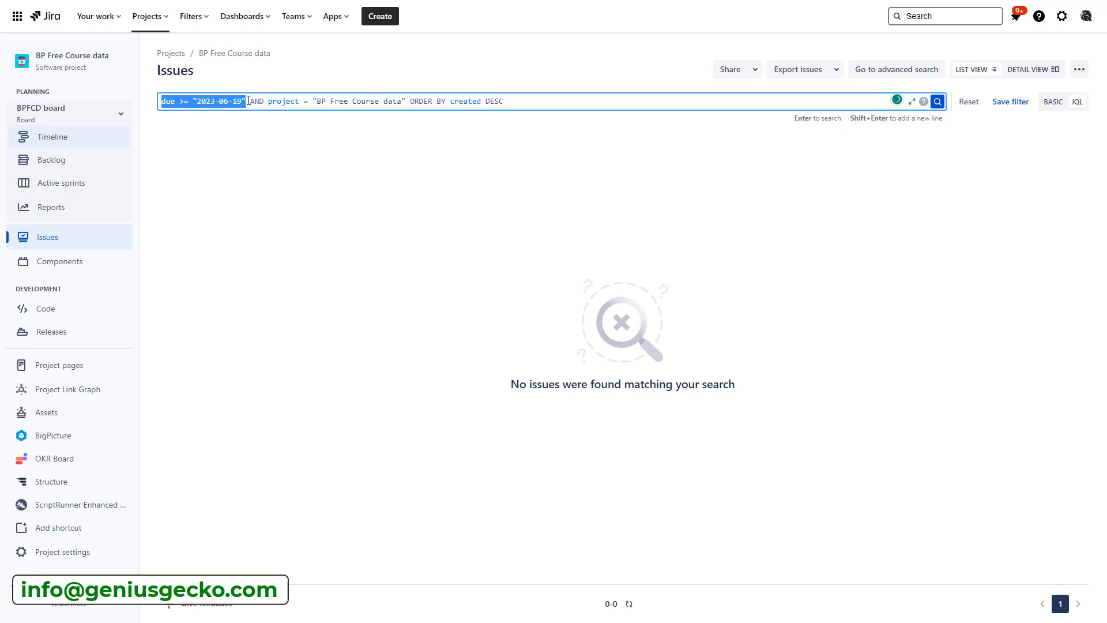
{"action": "left_click", "coordinate": [383, 102]}
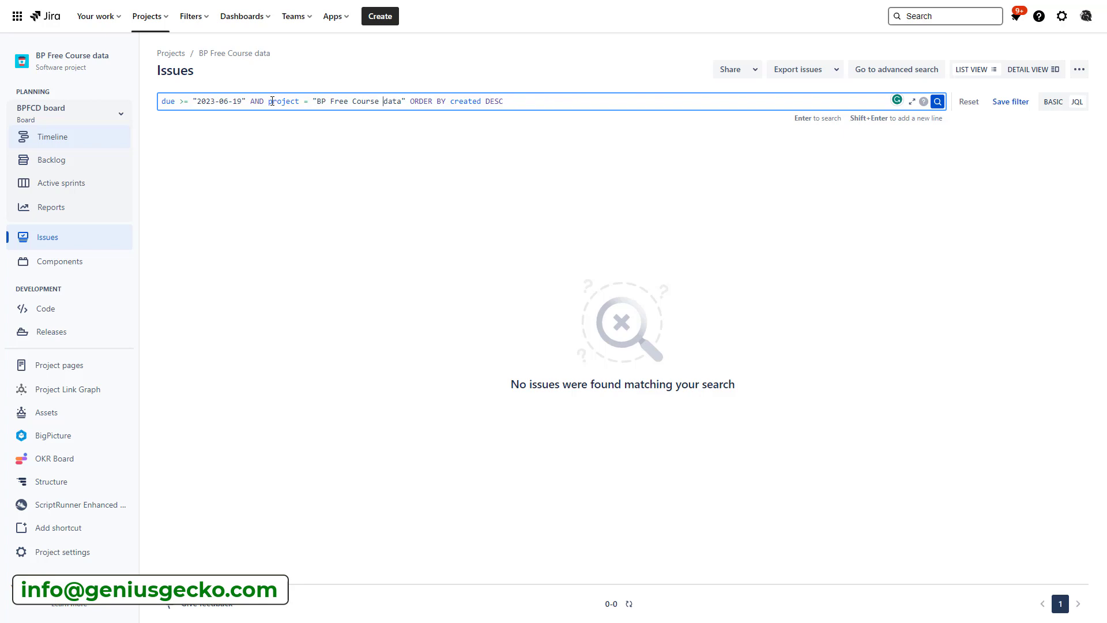
{"action": "left_click_drag", "start_coordinate": [270, 102], "coordinate": [161, 106]}
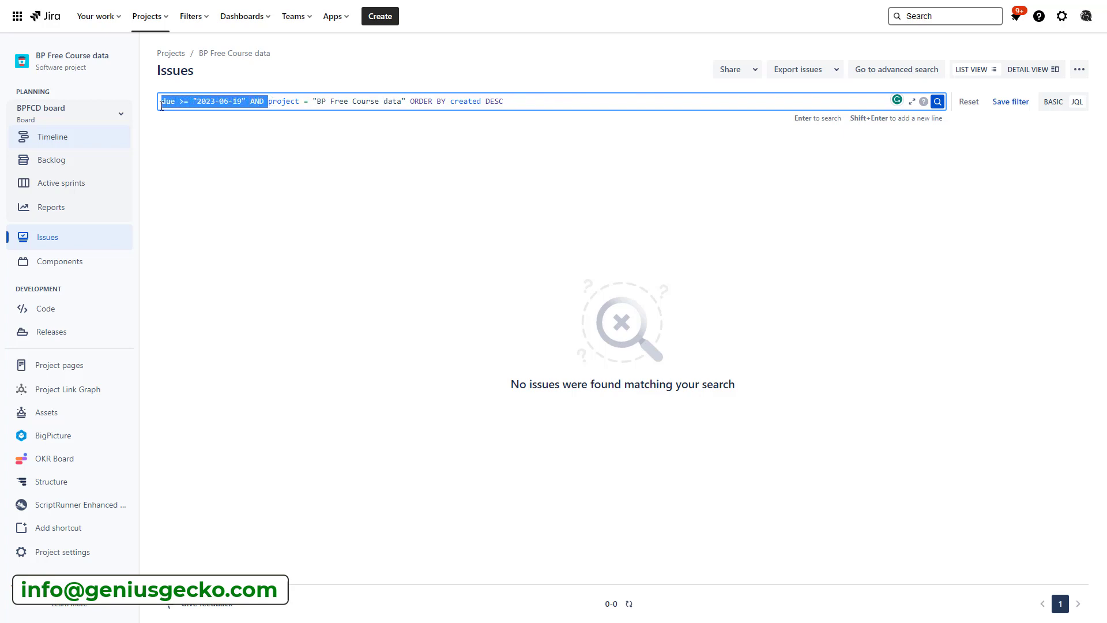
{"action": "key", "text": "BackSpace"}
{"action": "key", "text": "Return"}
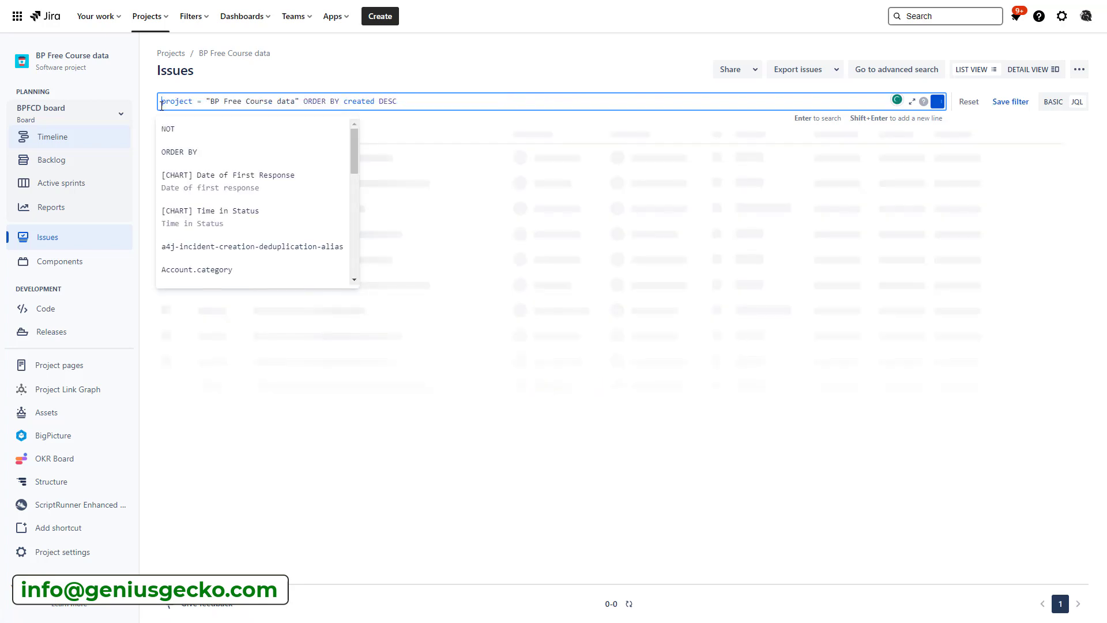
- Expand the JQL editor and insert two line breaks between the project condition and ORDER BY
{"action": "left_click", "coordinate": [420, 102]}
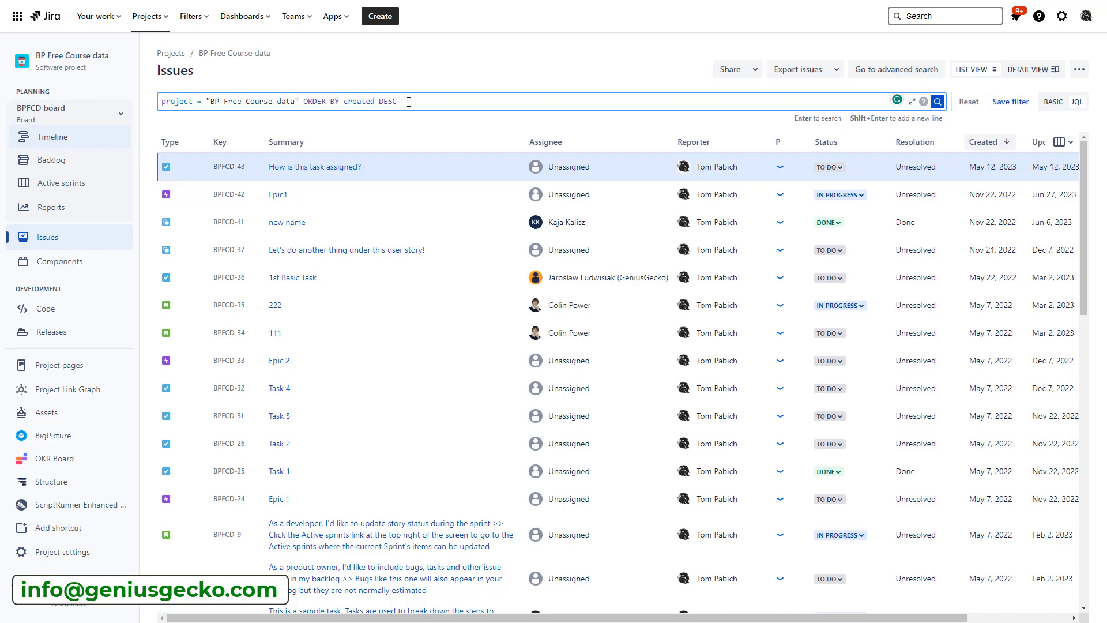
{"action": "left_click", "coordinate": [301, 102]}
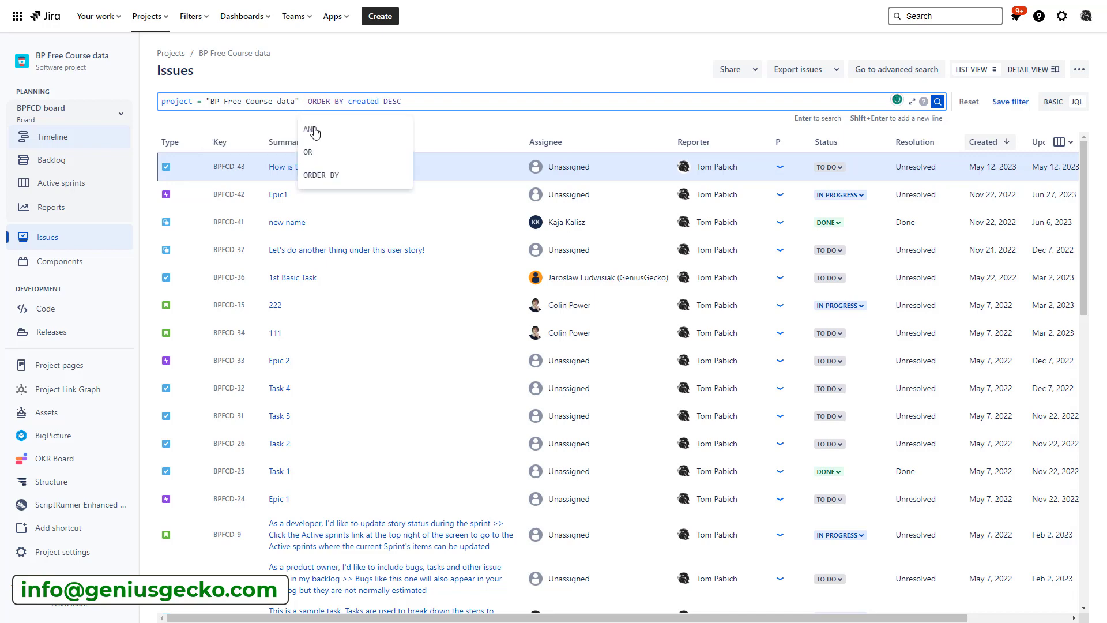
{"action": "left_click", "coordinate": [422, 86]}
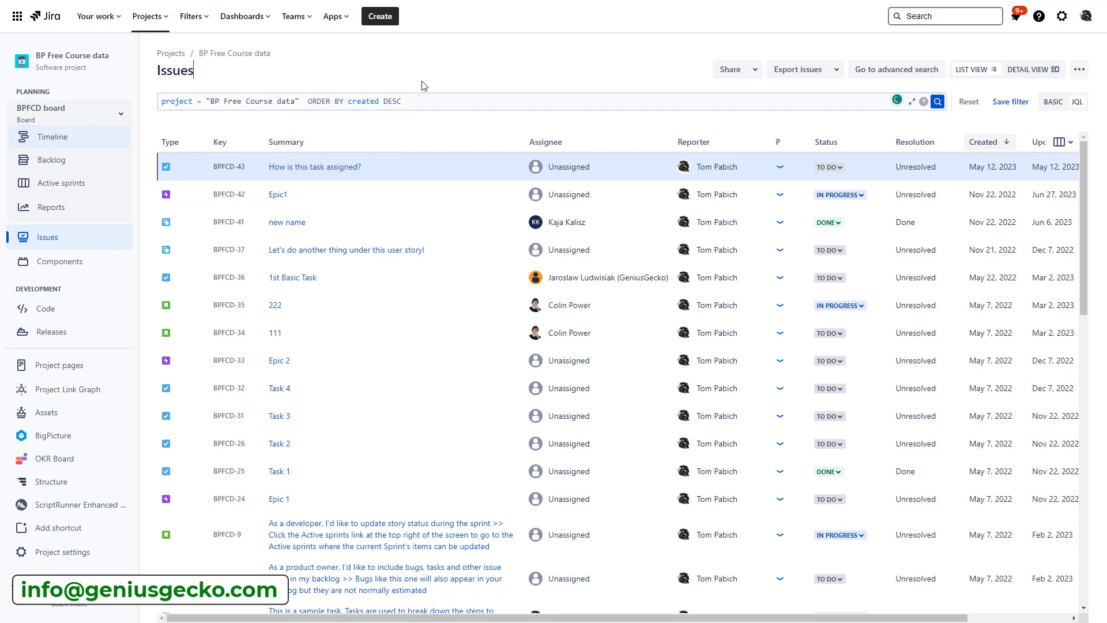
{"action": "left_click", "coordinate": [302, 103]}
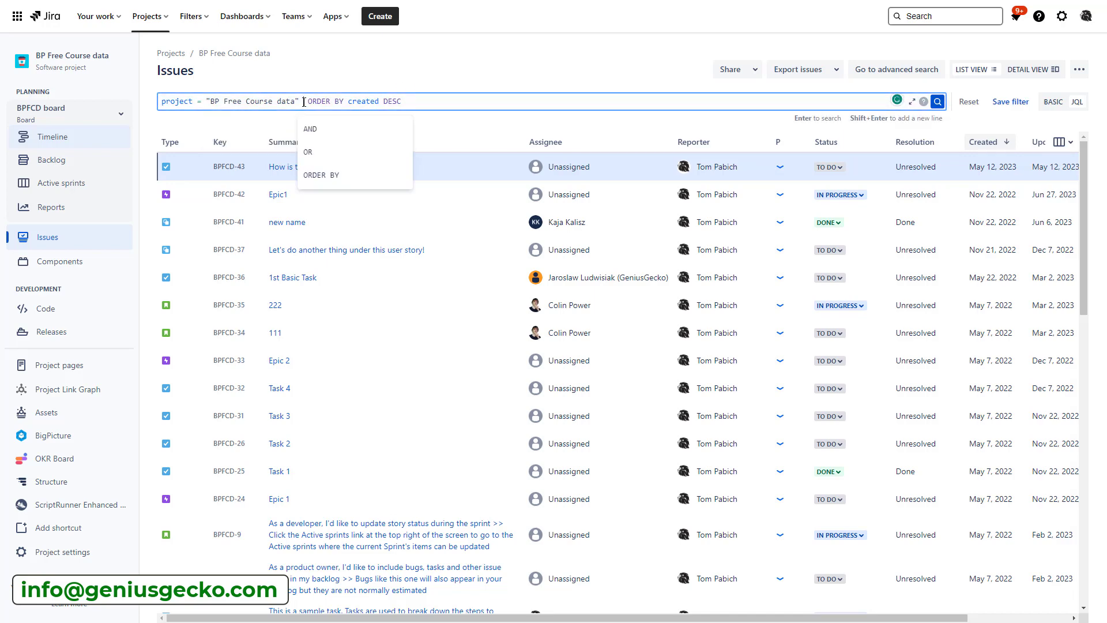
{"action": "left_click", "coordinate": [912, 102]}
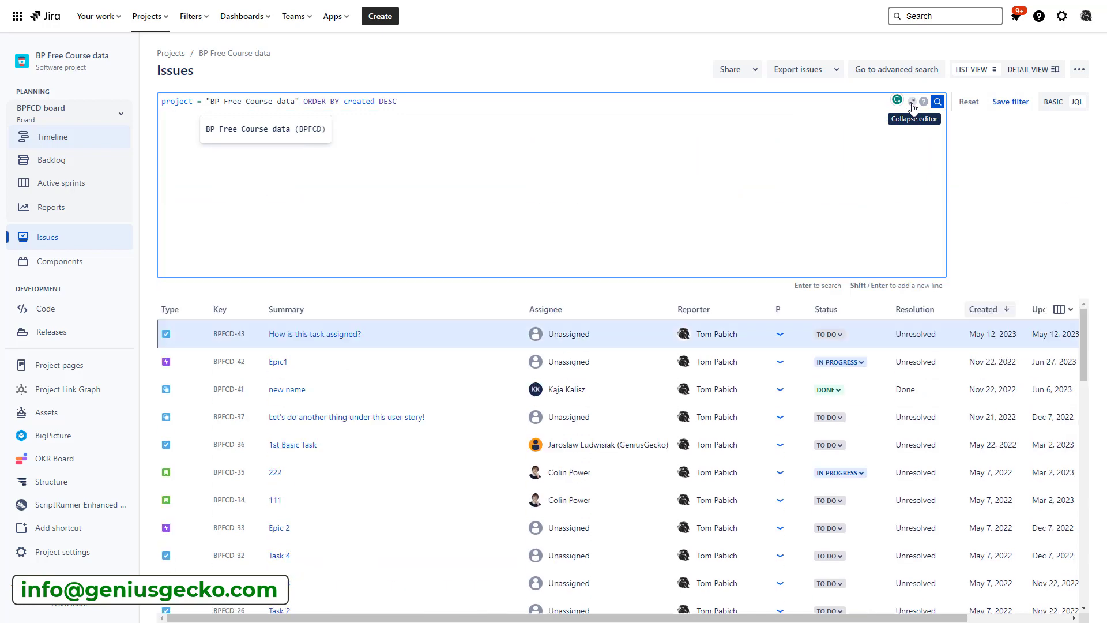
{"action": "left_click", "coordinate": [305, 102]}
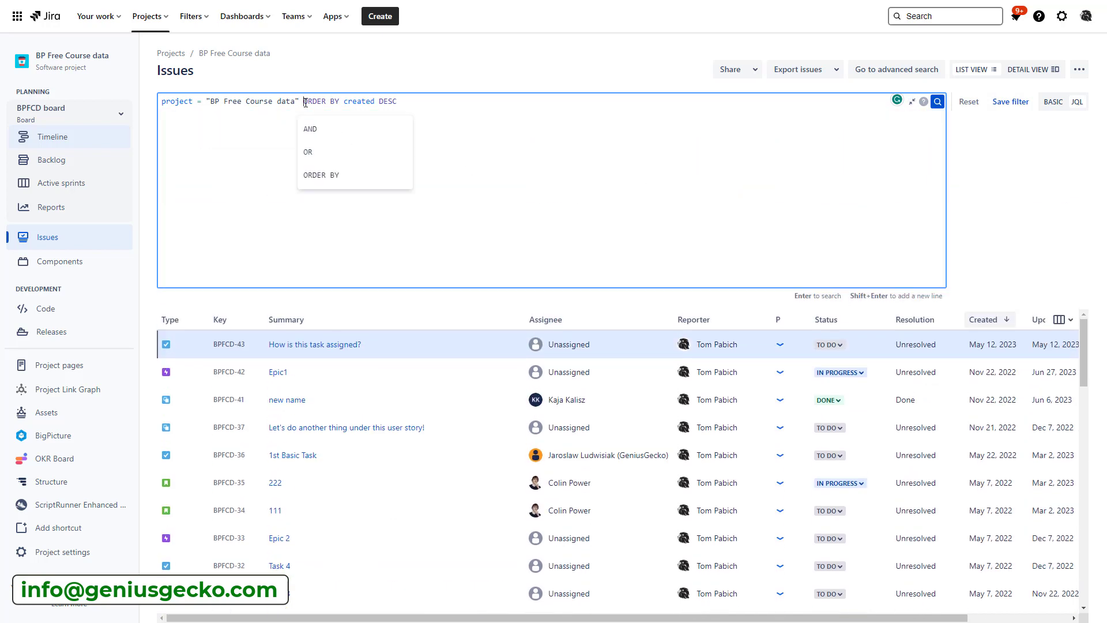
{"action": "key", "text": "shift+Return"}
{"action": "key", "text": "shift+Return"}
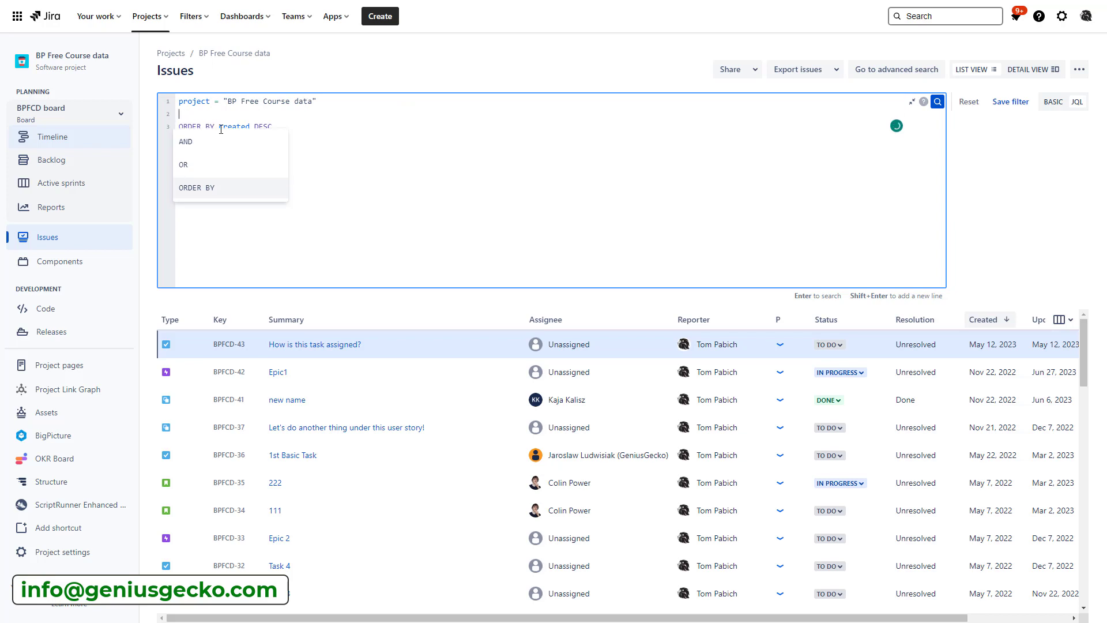
- Add the condition AND status = "In Progress" on the second line and start a new line below it
{"action": "left_click", "coordinate": [189, 145]}
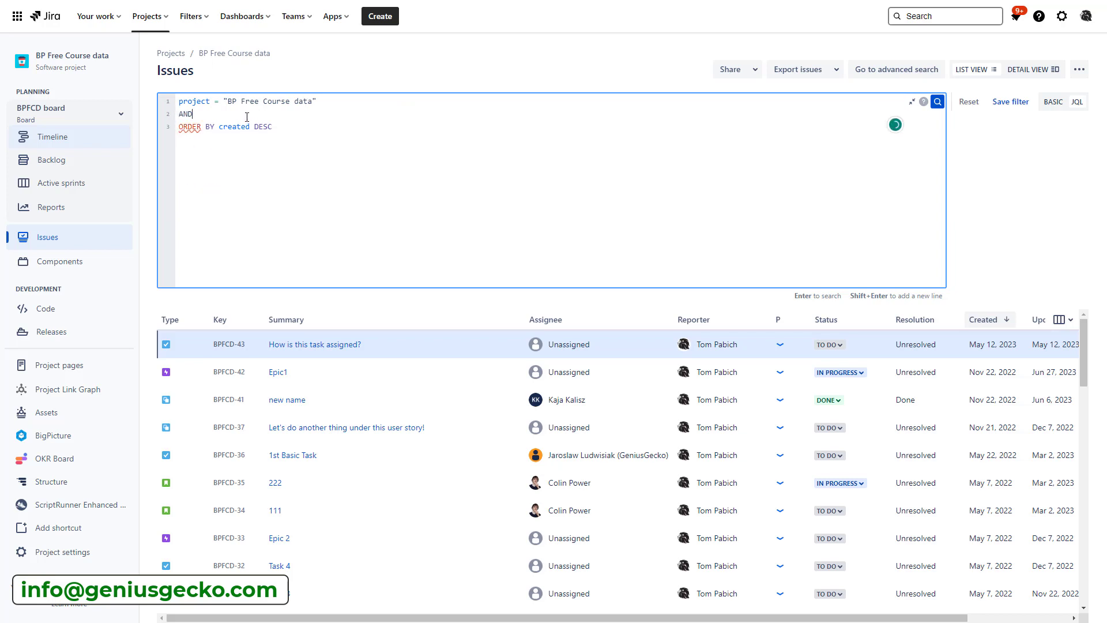
{"action": "type", "text": "status"}
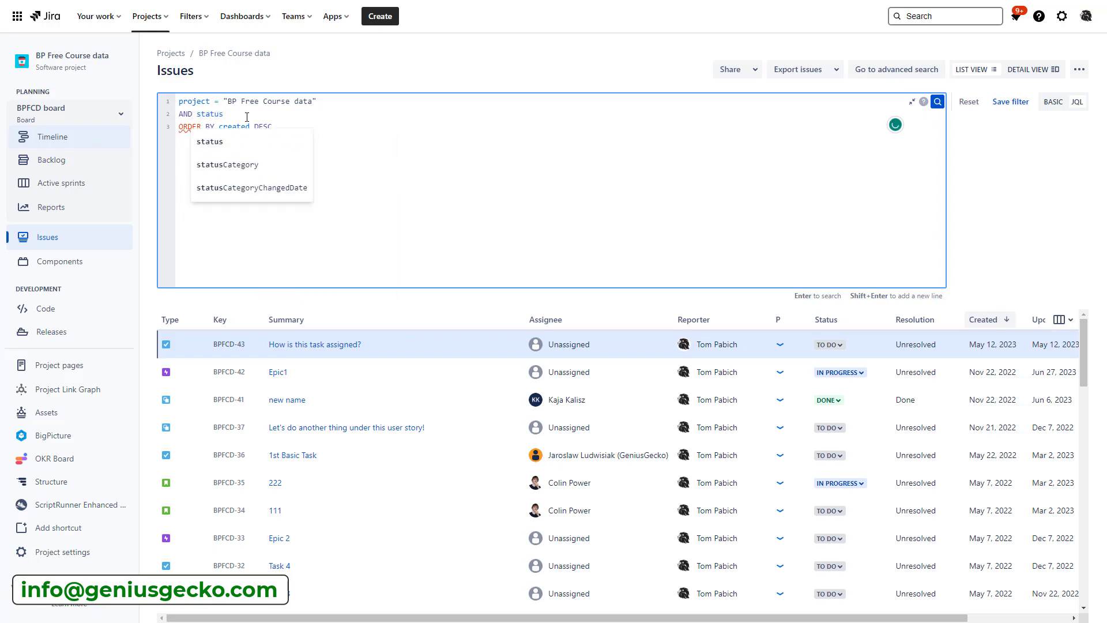
{"action": "left_click", "coordinate": [252, 141]}
{"action": "type", "text": "="}
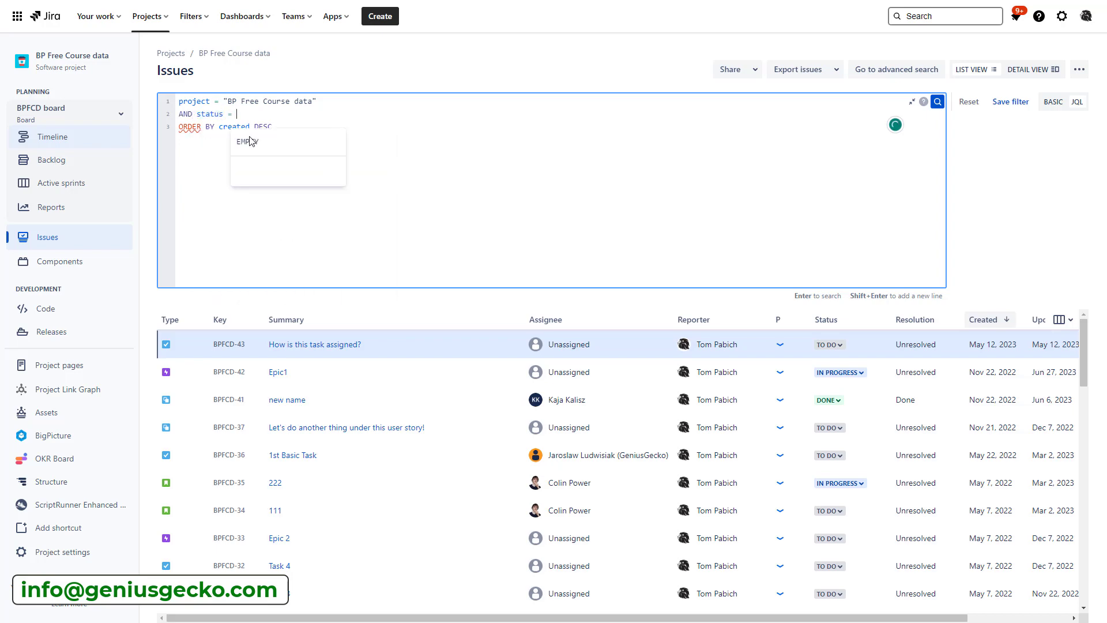
{"action": "left_click", "coordinate": [274, 151]}
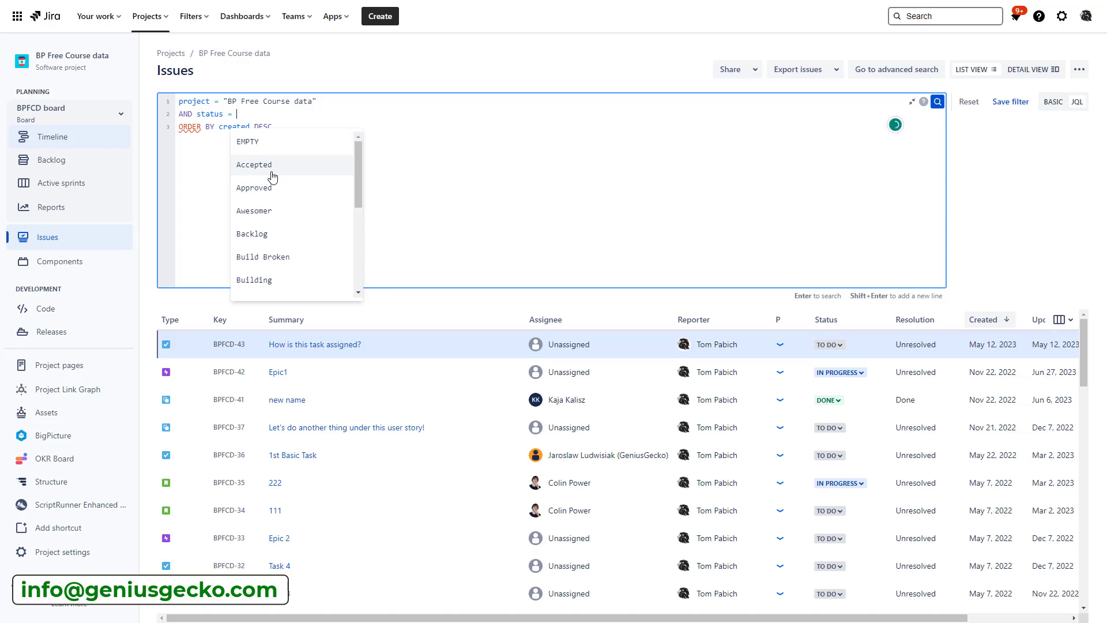
{"action": "type", "text": "in"}
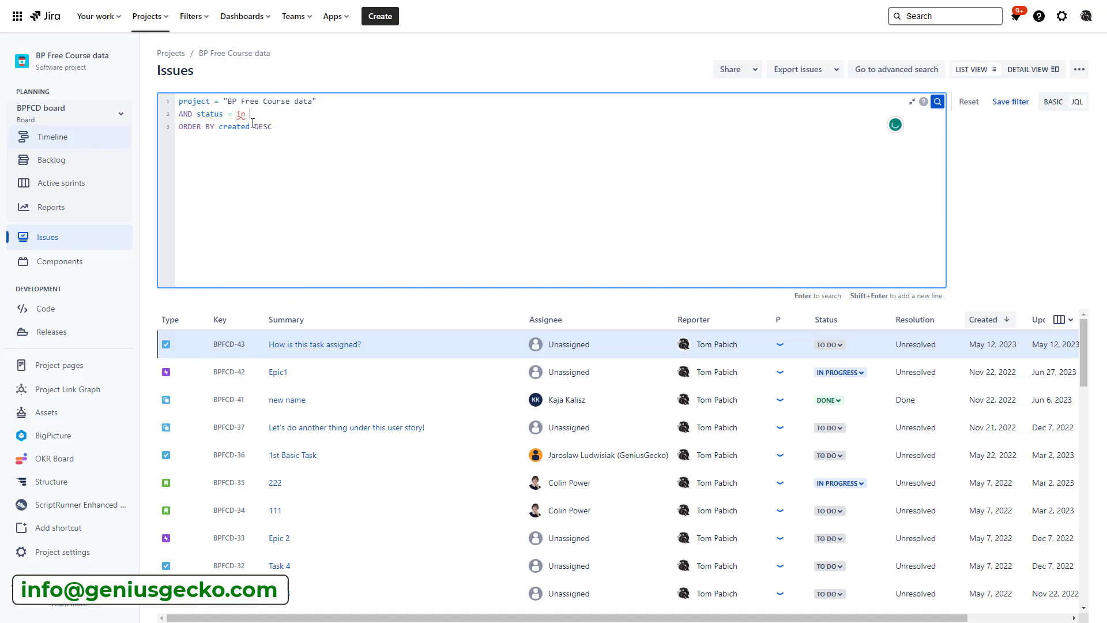
{"action": "key", "text": "BackSpace"}
{"action": "key", "text": "BackSpace"}
{"action": "key", "text": "BackSpace"}
{"action": "type", "text": "In"}
{"action": "left_click", "coordinate": [262, 143]}
{"action": "key", "text": "shift+Return"}
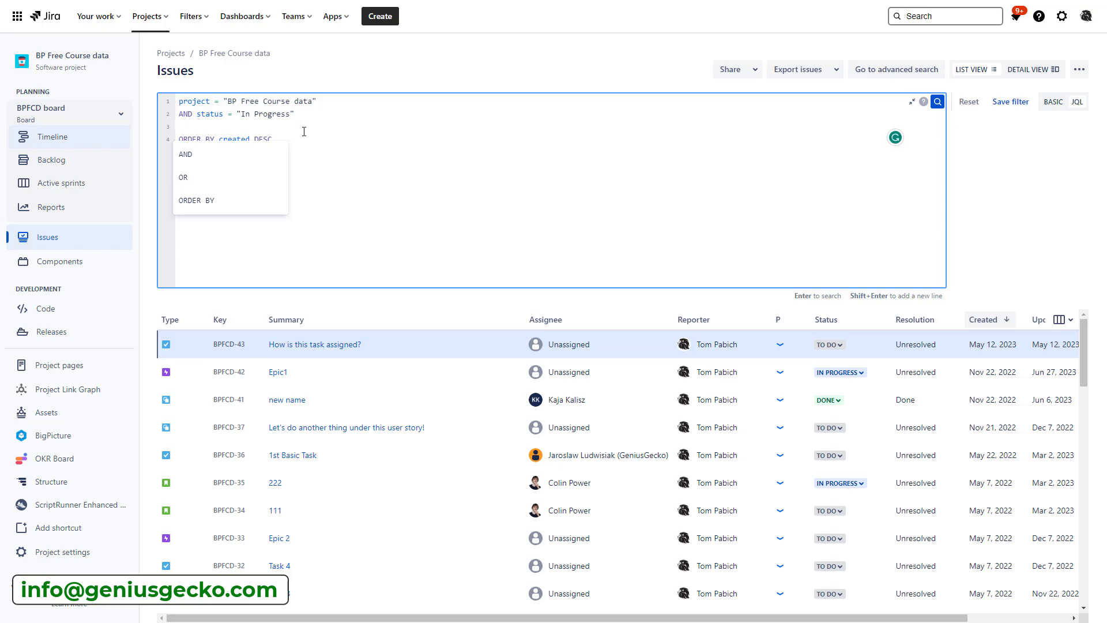
{"action": "type", "text": "assign"}
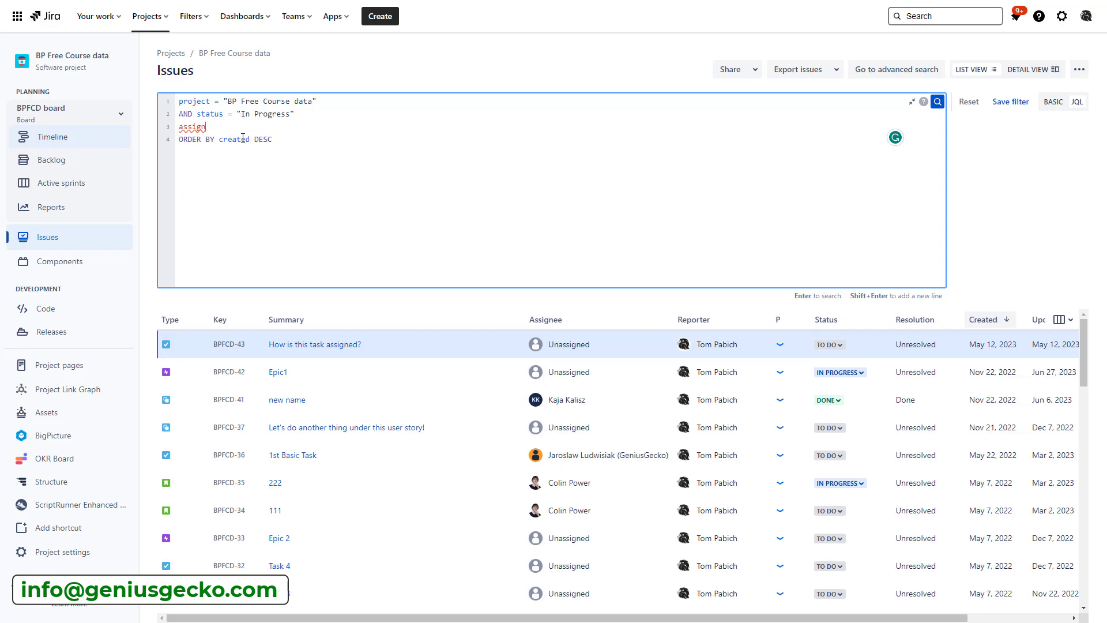
{"action": "key", "text": "BackSpace"}
{"action": "key", "text": "BackSpace"}
{"action": "key", "text": "BackSpace"}
{"action": "key", "text": "BackSpace"}
{"action": "key", "text": "BackSpace"}
{"action": "key", "text": "BackSpace"}
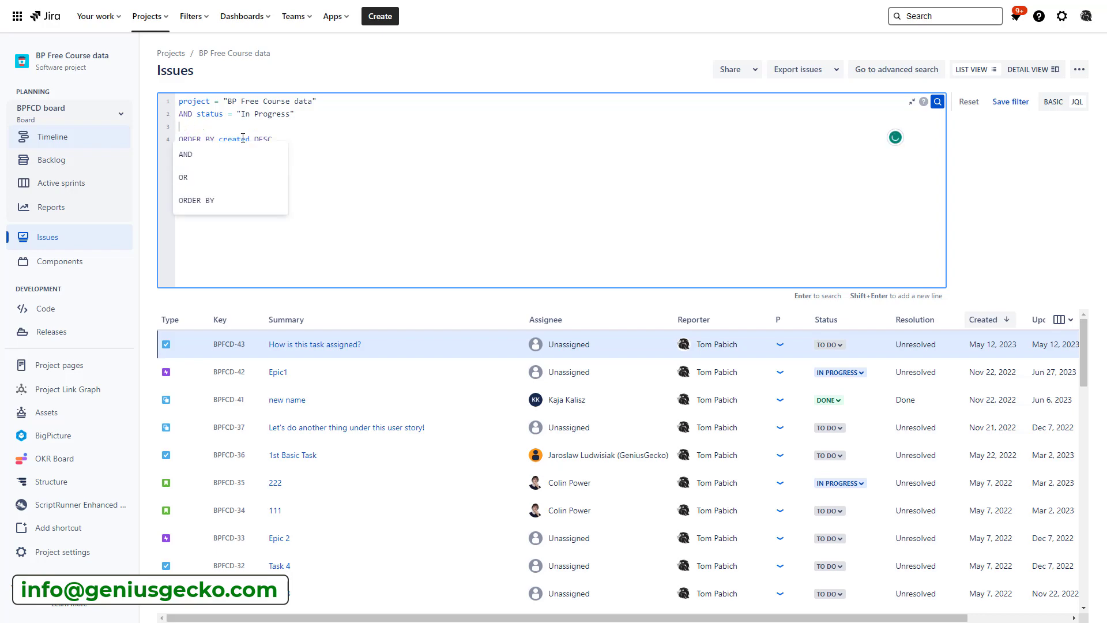
- Add the condition AND assignee in (membersOf("adimistrators")) on the third line and run the query
{"action": "type", "text": "AND Ass"}
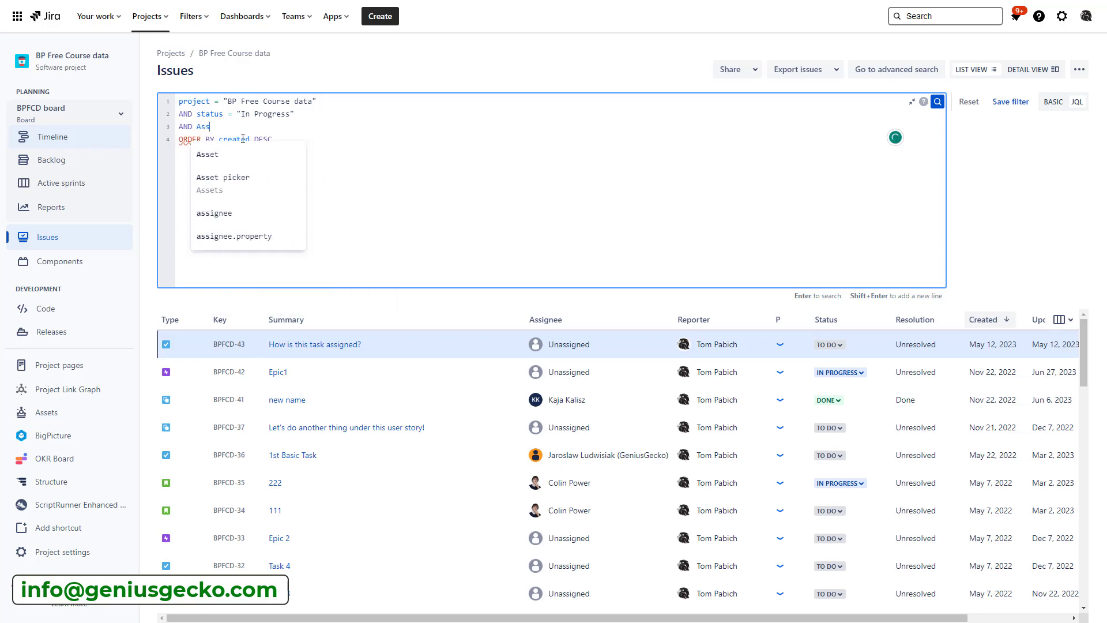
{"action": "left_click", "coordinate": [225, 214]}
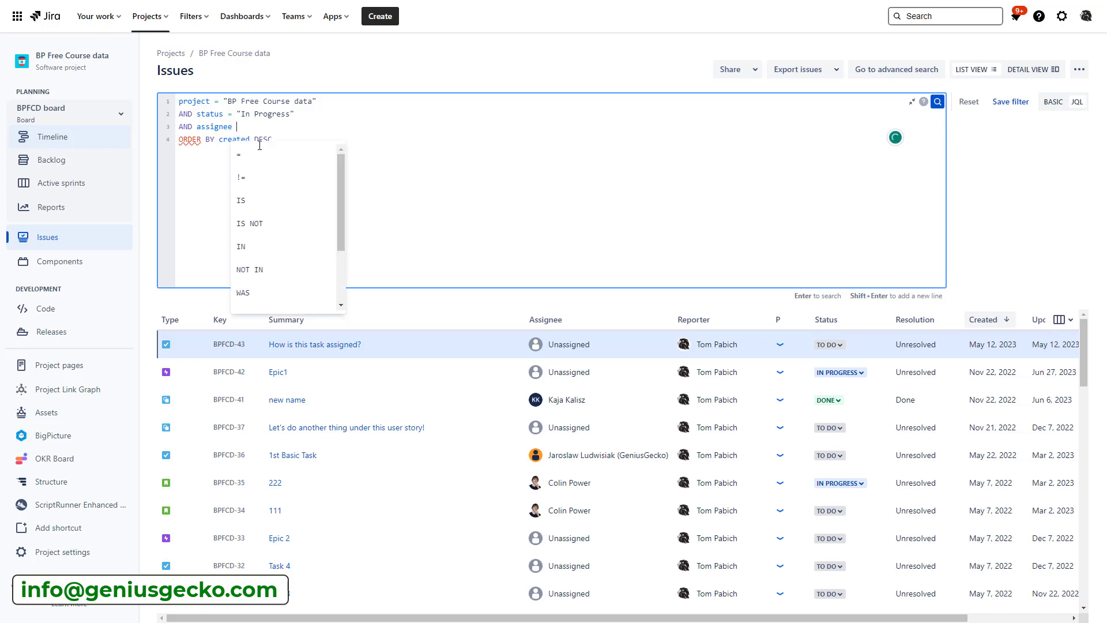
{"action": "type", "text": "in"}
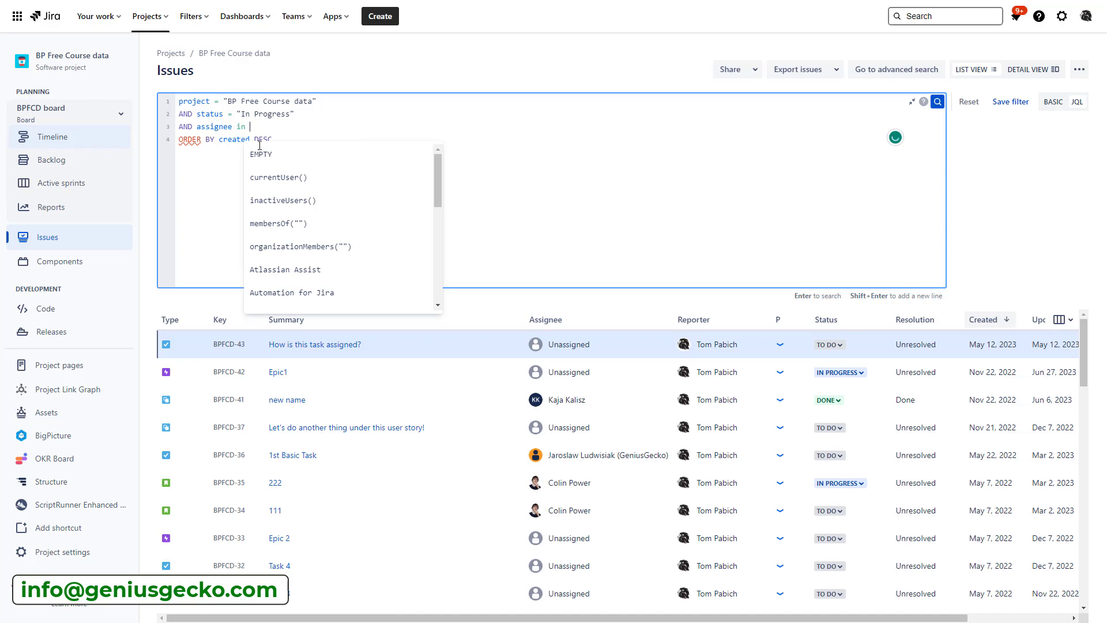
{"action": "type", "text": " ("}
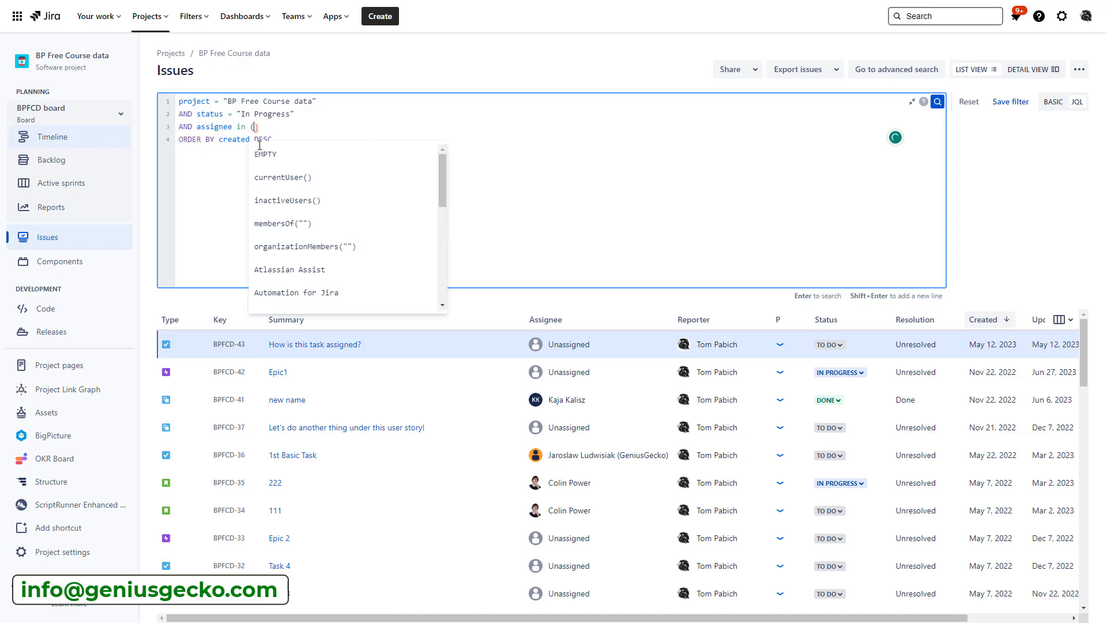
{"action": "type", "text": "memb"}
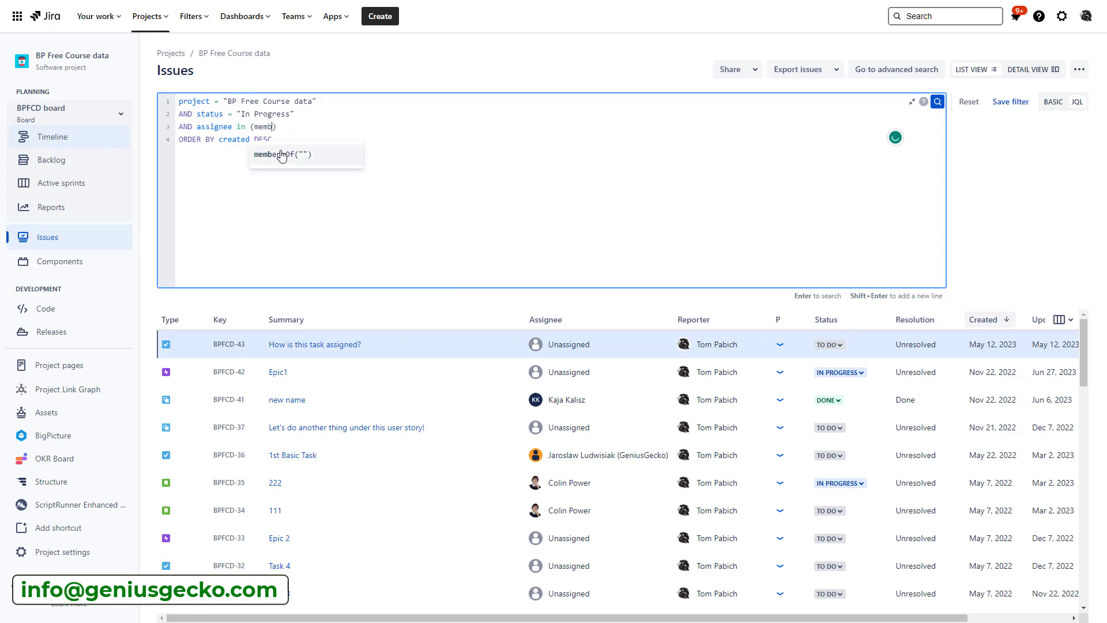
{"action": "left_click", "coordinate": [280, 154]}
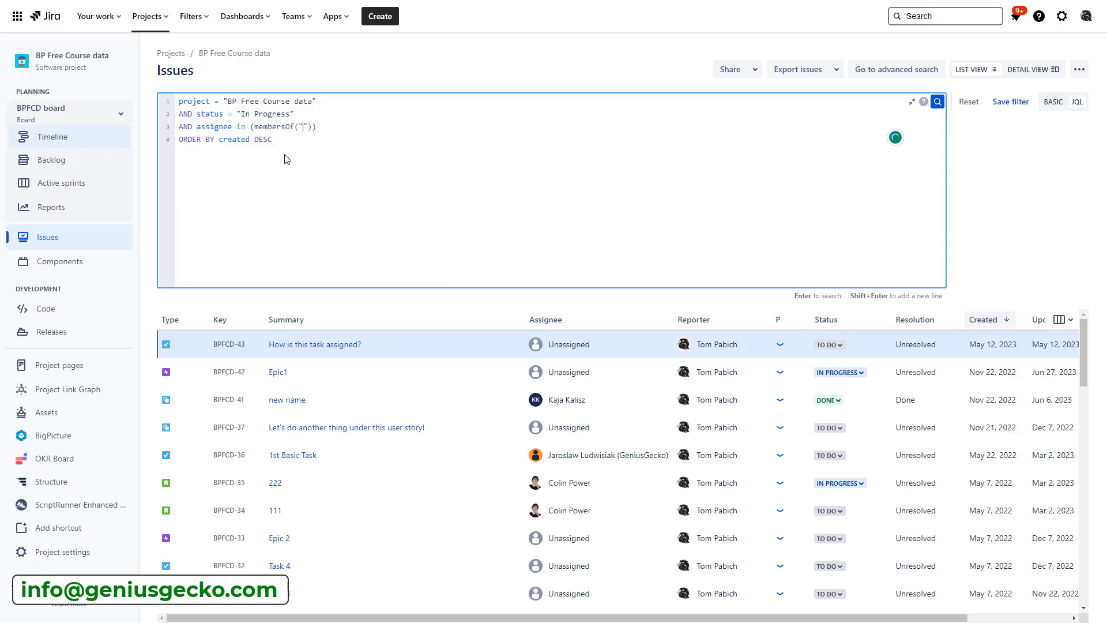
{"action": "type", "text": "adinistrators"}
{"action": "key", "text": "shift+Right"}
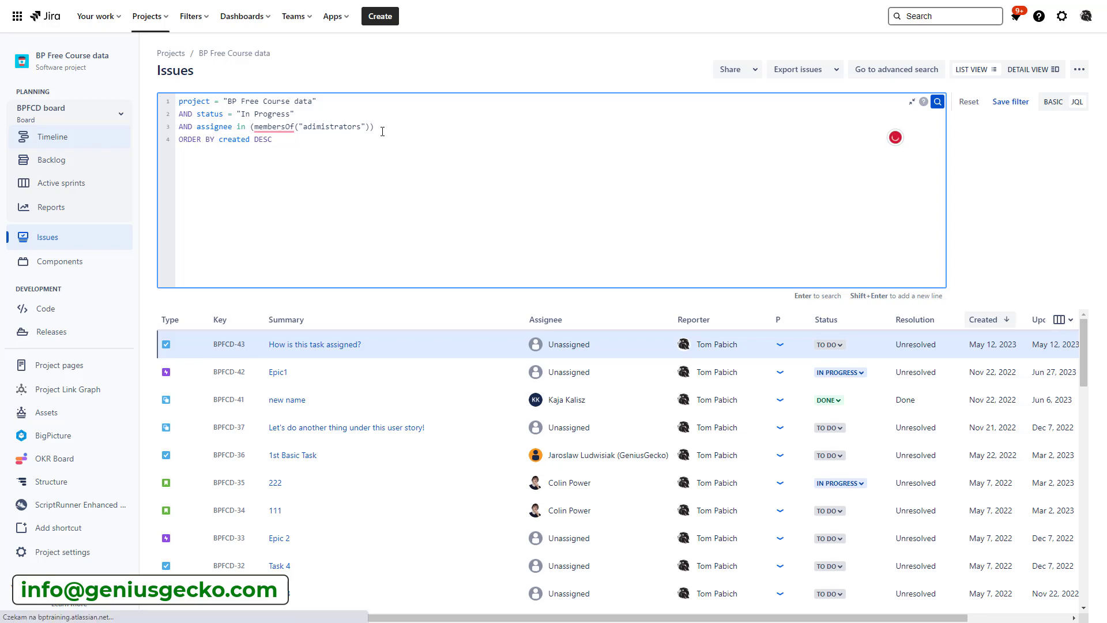
{"action": "key", "text": "Return"}
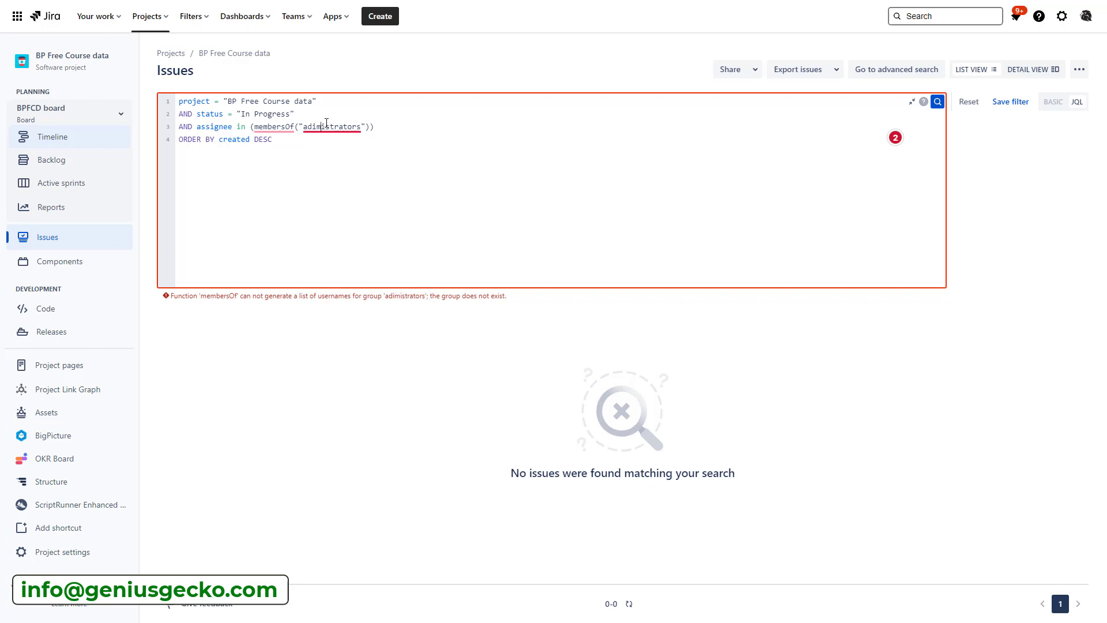
- Correct the group name in membersOf to administrators and run the query again
{"action": "mouse_move", "coordinate": [326, 128]}
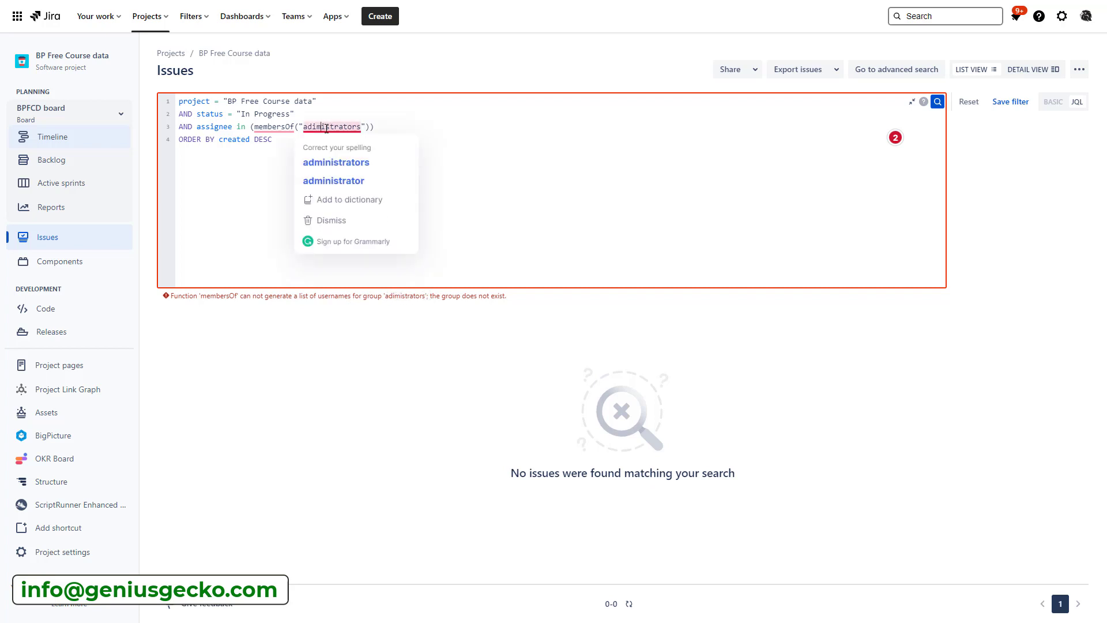
{"action": "left_click", "coordinate": [330, 163]}
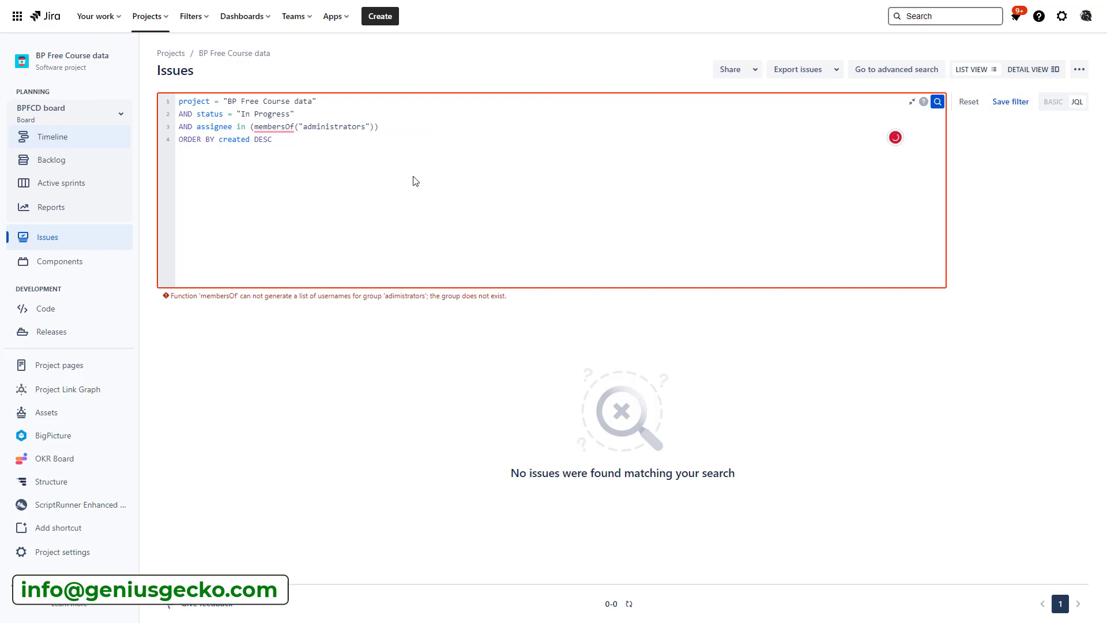
{"action": "key", "text": "Return"}
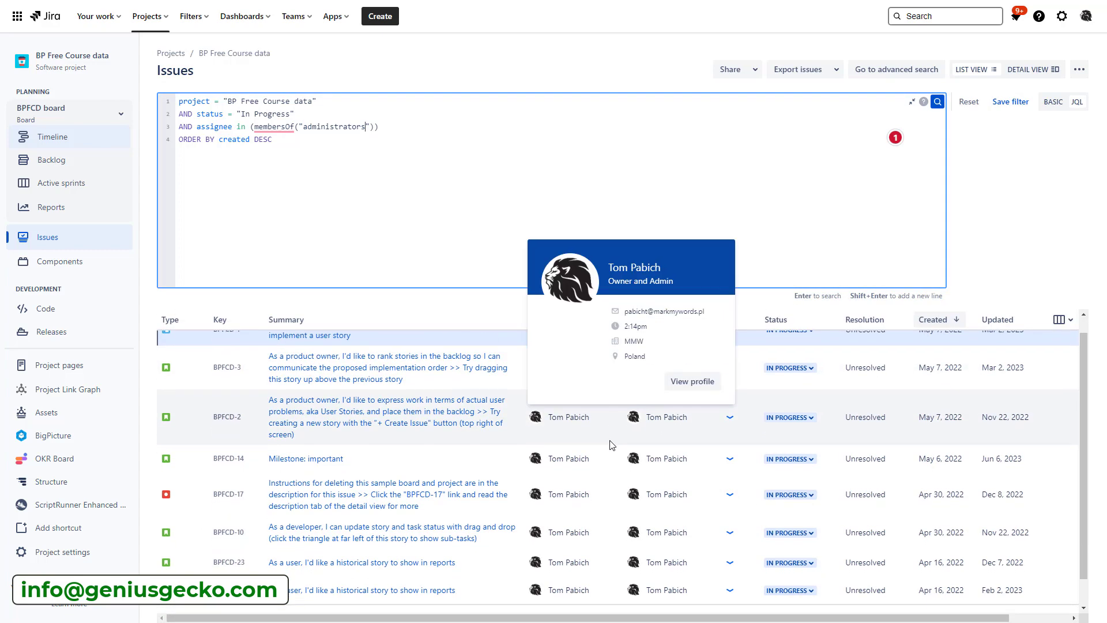
- Look through the issues the query returns and highlight the AND status = "In Progress" condition in the editor
{"action": "mouse_move", "coordinate": [612, 445]}
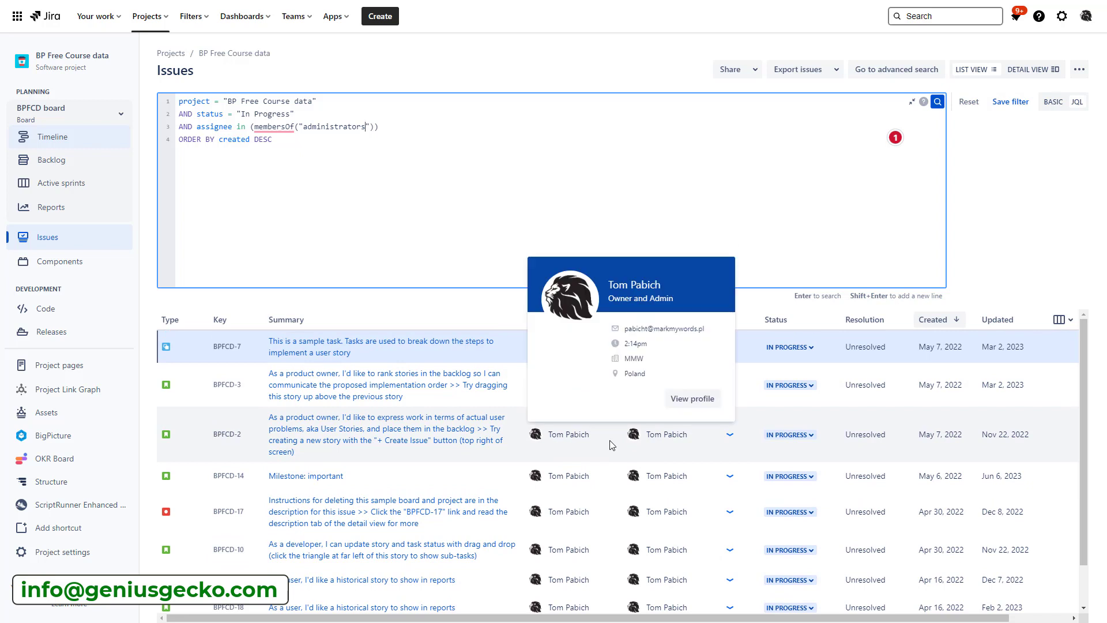
{"action": "scroll", "coordinate": [612, 461], "scroll_direction": "down", "scroll_amount": 2}
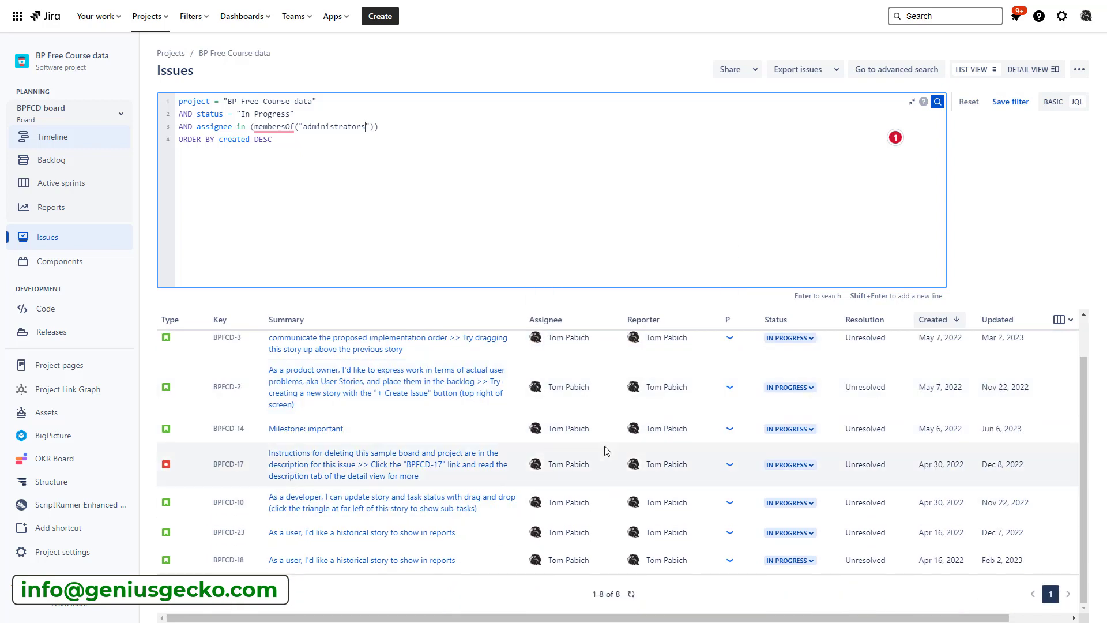
{"action": "scroll", "coordinate": [607, 450], "scroll_direction": "up", "scroll_amount": 2}
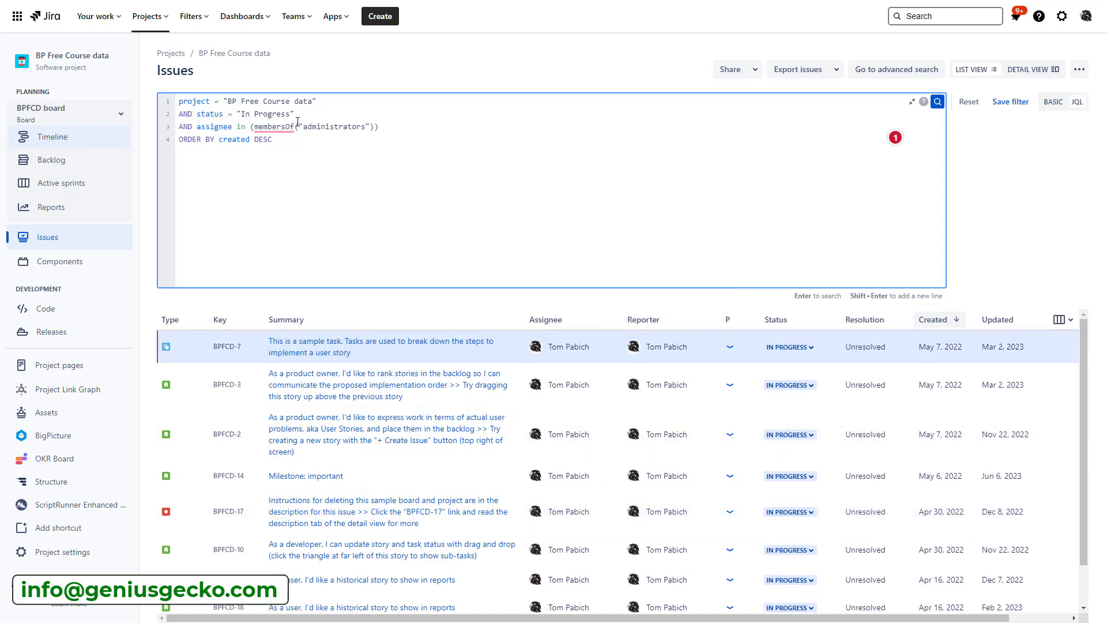
{"action": "left_click_drag", "start_coordinate": [295, 114], "coordinate": [181, 114]}
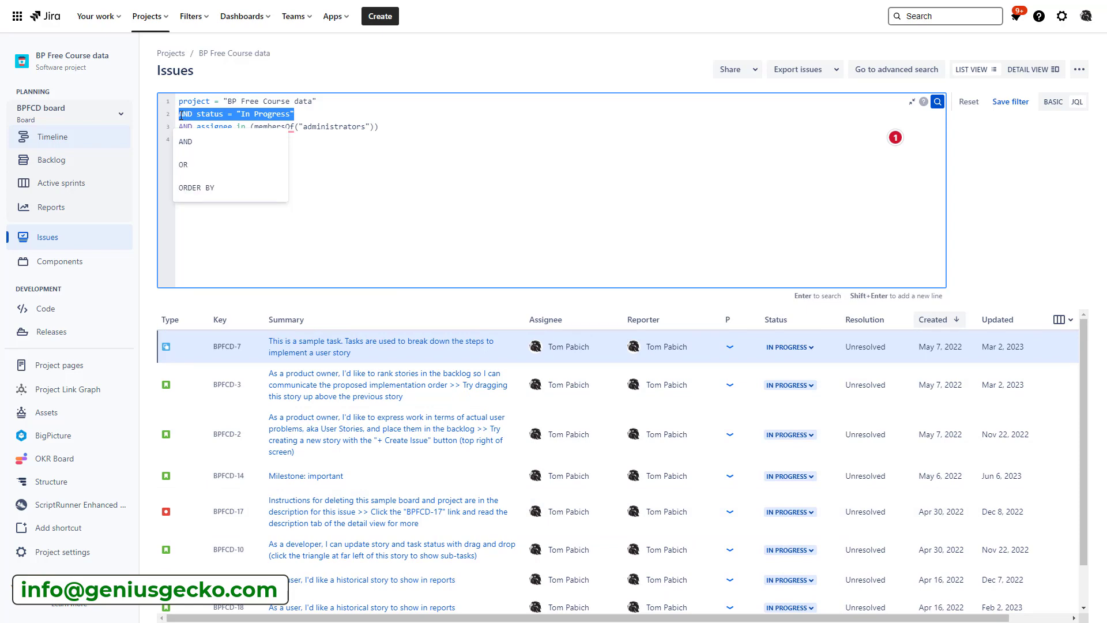
- Delete the AND status = "In Progress" condition from the JQL query and run the search again
{"action": "key", "text": "BackSpace"}
{"action": "key", "text": "BackSpace"}
{"action": "key", "text": "Return"}
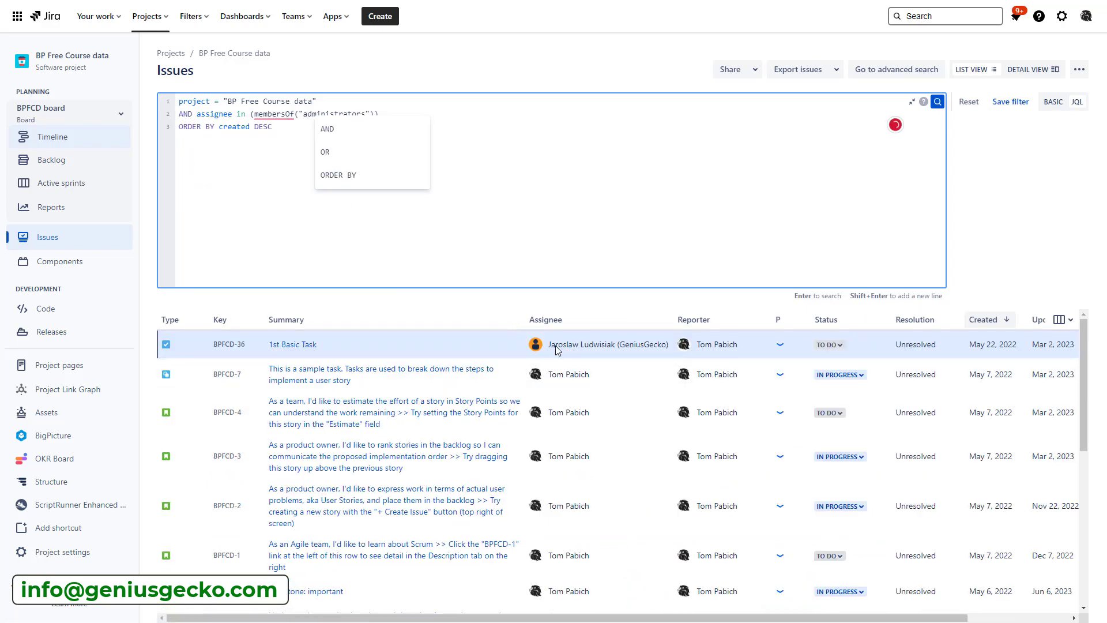
{"action": "mouse_move", "coordinate": [558, 346]}
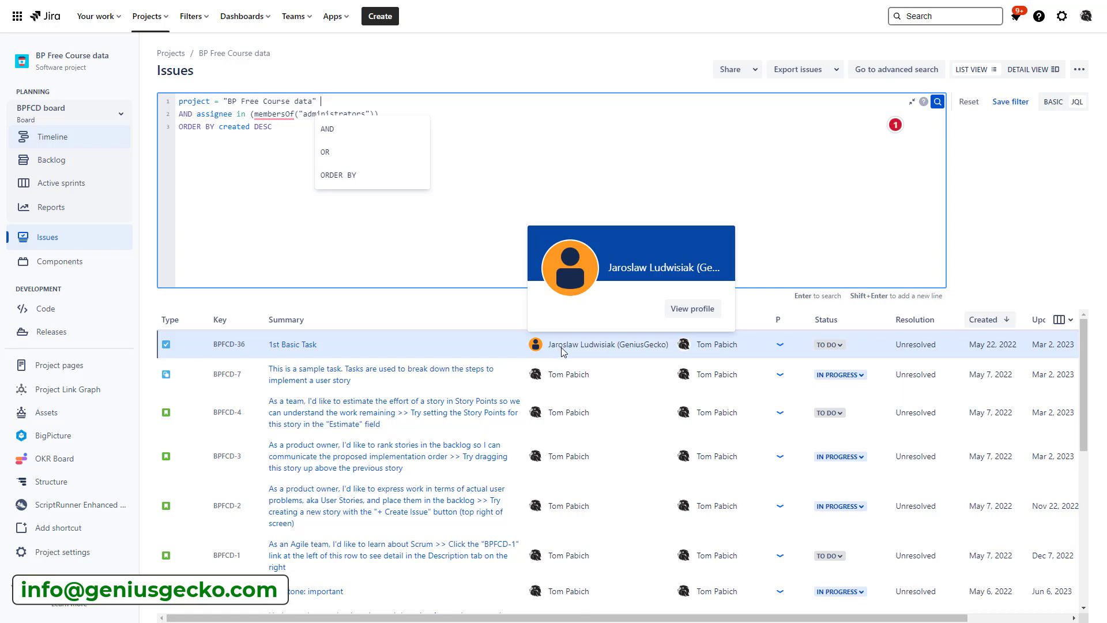
- Collapse the expanded JQL editor and reset the search to the project's default query
{"action": "left_click", "coordinate": [445, 113]}
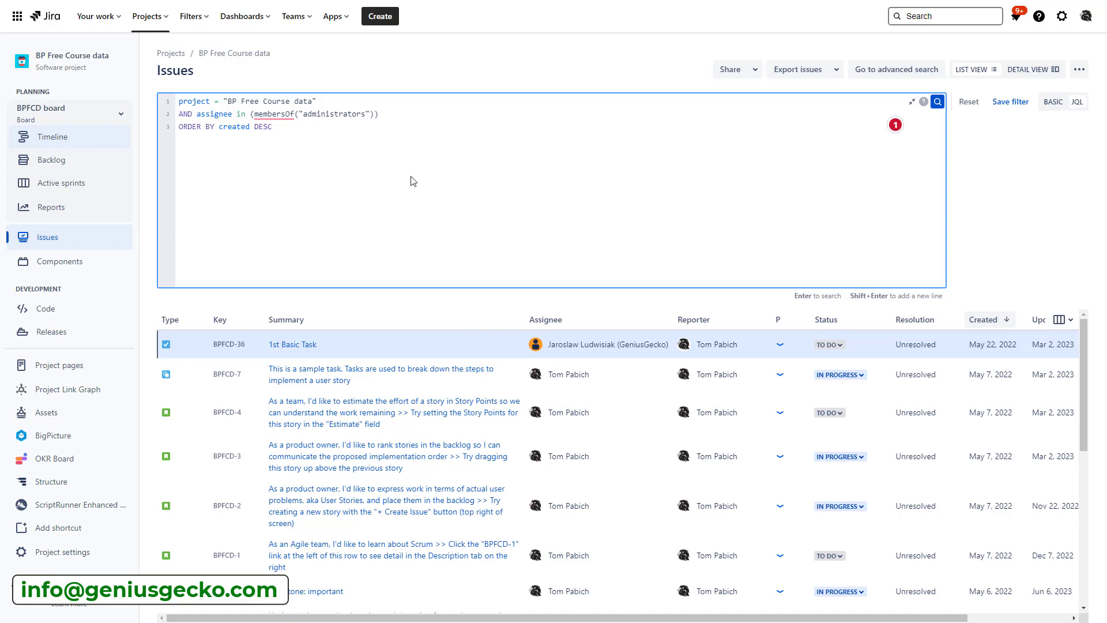
{"action": "left_click", "coordinate": [911, 102]}
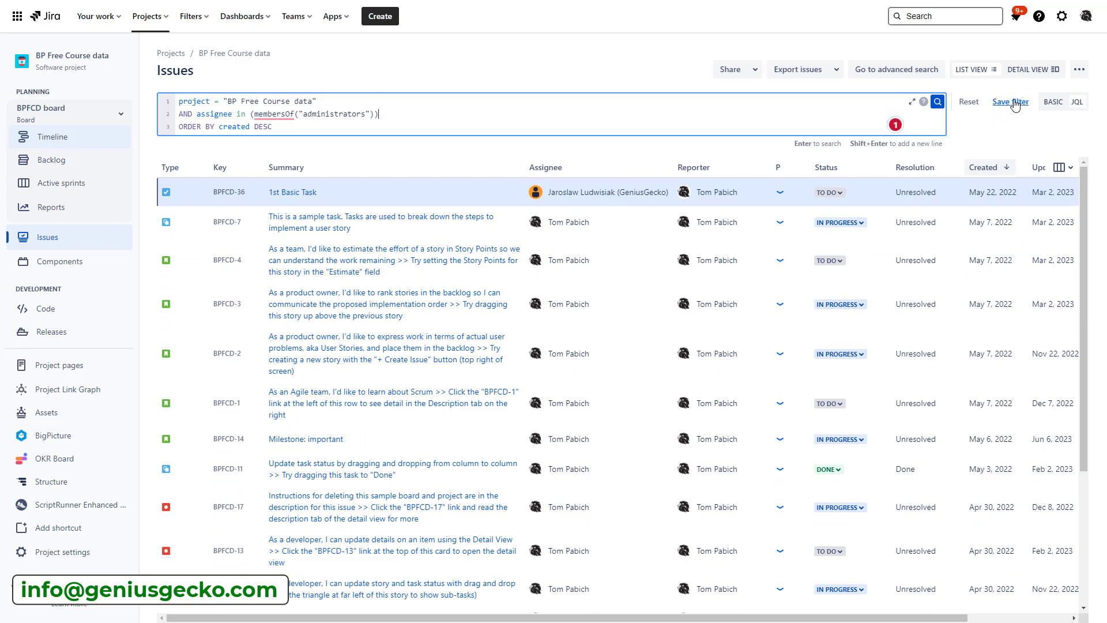
{"action": "left_click", "coordinate": [970, 103]}
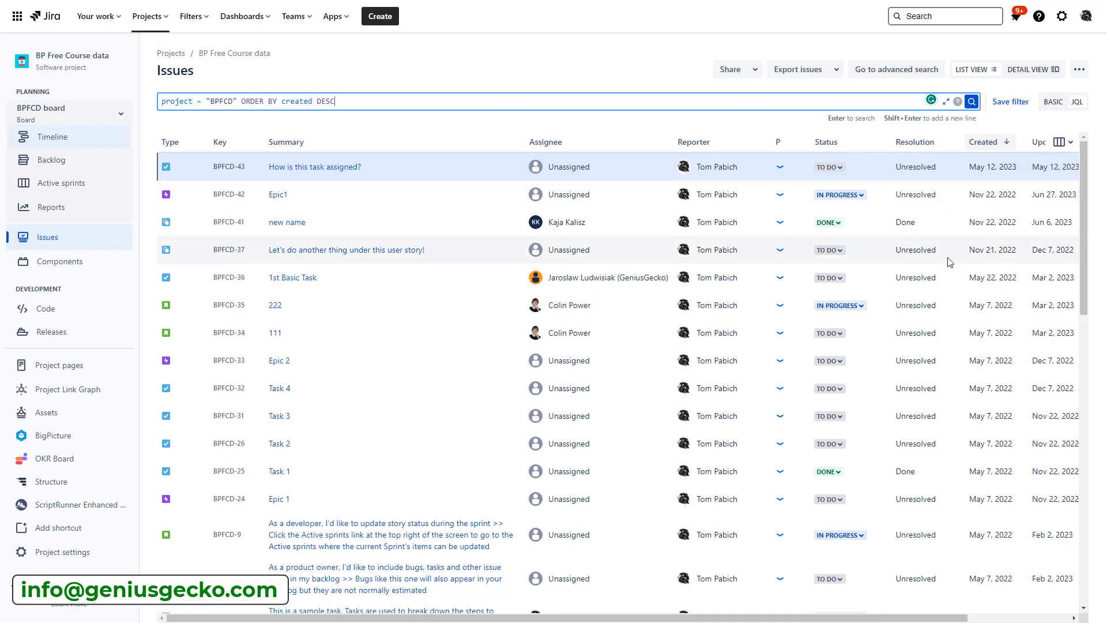
- Examine the issue list's columns and the fields offered in its column chooser
{"action": "scroll", "coordinate": [950, 262], "scroll_direction": "right", "scroll_amount": 5}
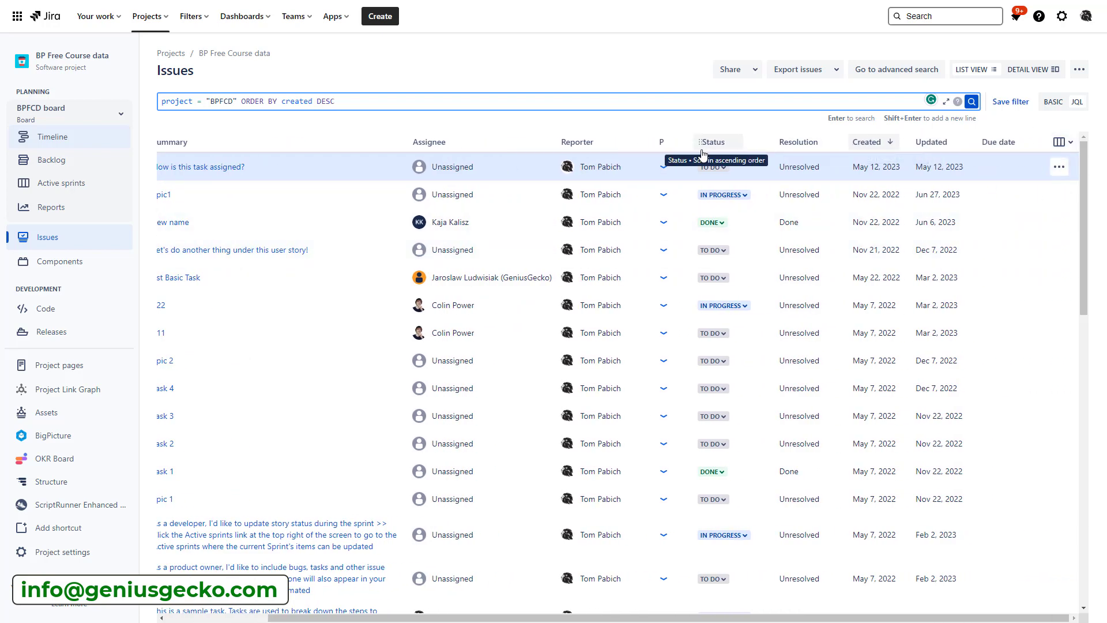
{"action": "scroll", "coordinate": [875, 300], "scroll_direction": "left", "scroll_amount": 5}
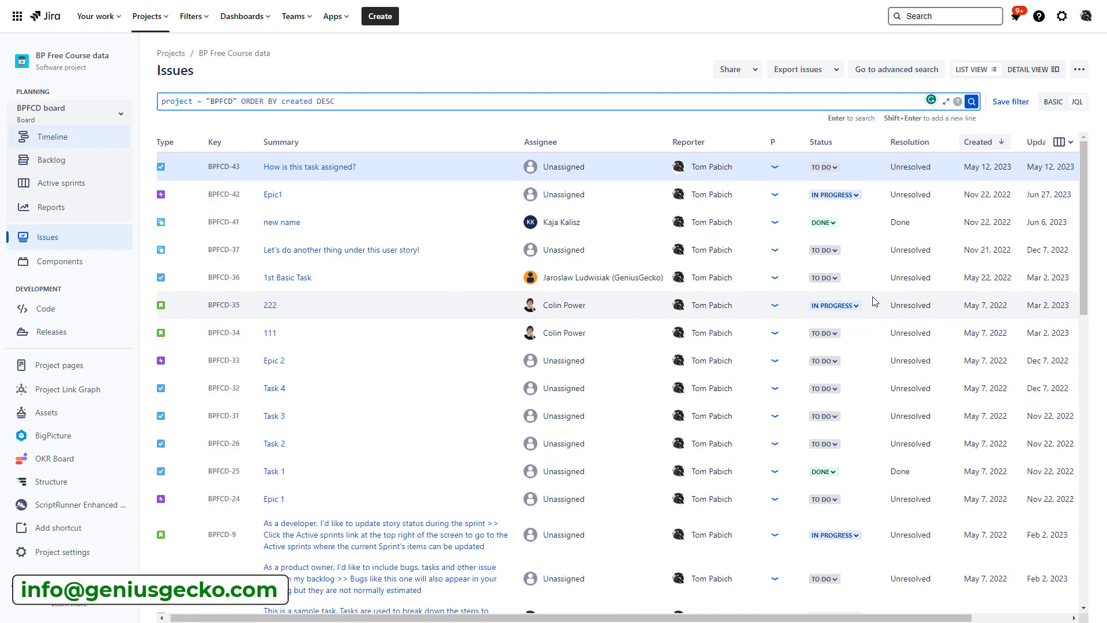
{"action": "scroll", "coordinate": [874, 301], "scroll_direction": "right", "scroll_amount": 5}
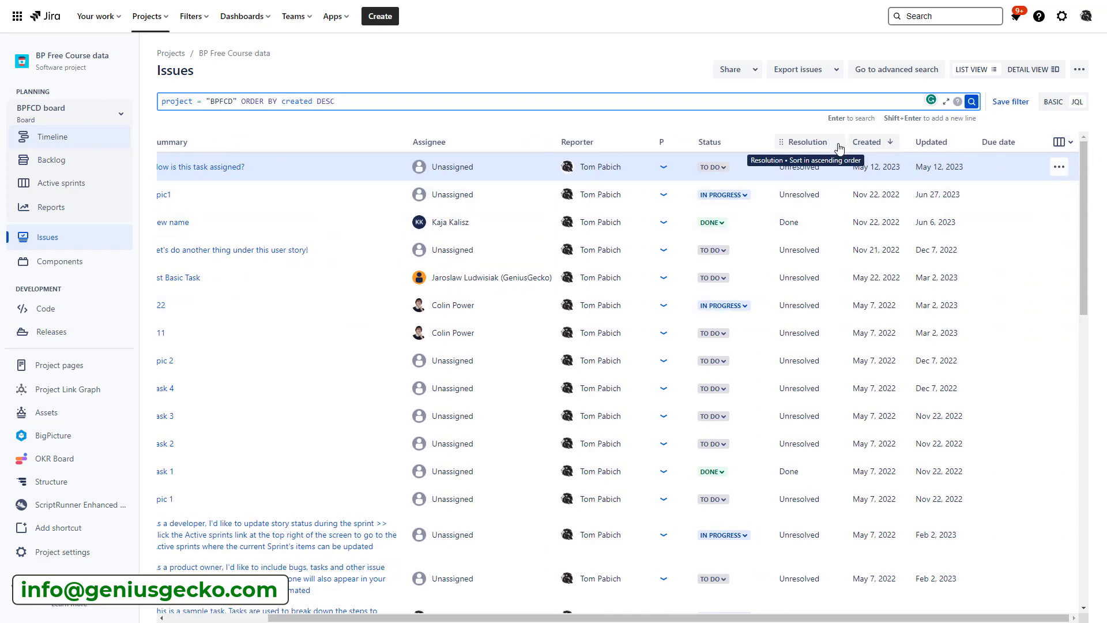
{"action": "left_click", "coordinate": [1069, 147]}
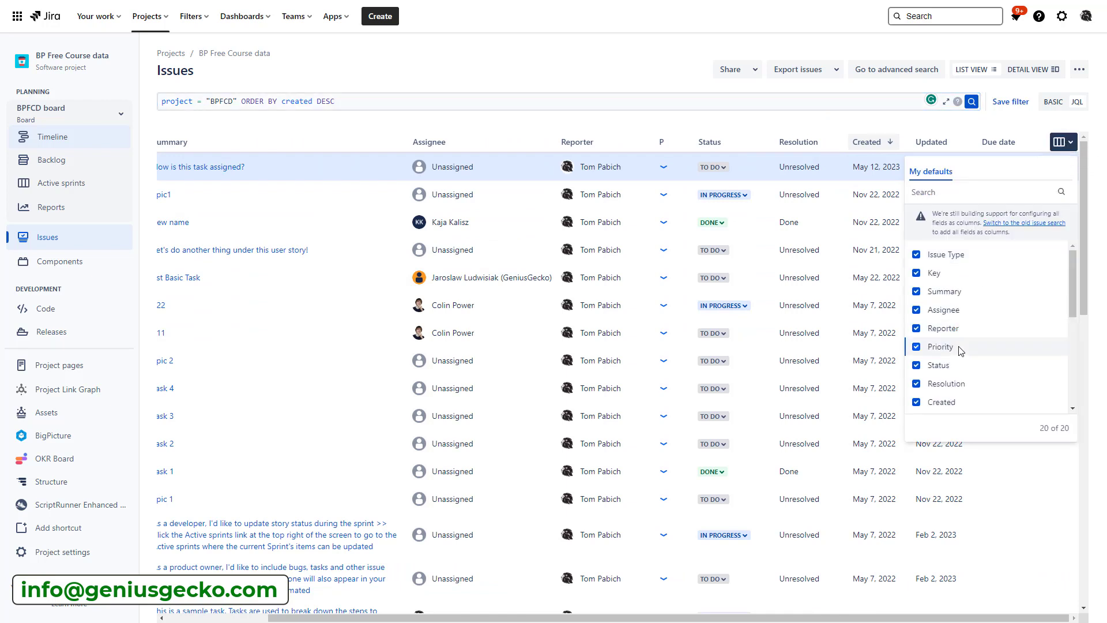
{"action": "scroll", "coordinate": [960, 349], "scroll_direction": "down", "scroll_amount": 5}
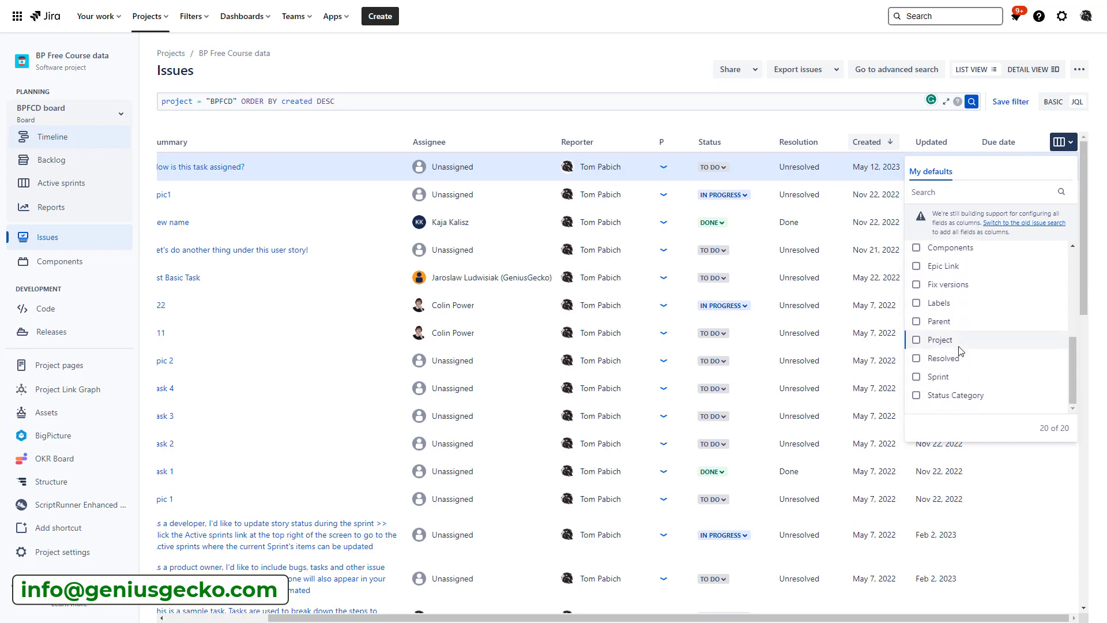
{"action": "scroll", "coordinate": [959, 350], "scroll_direction": "up", "scroll_amount": 5}
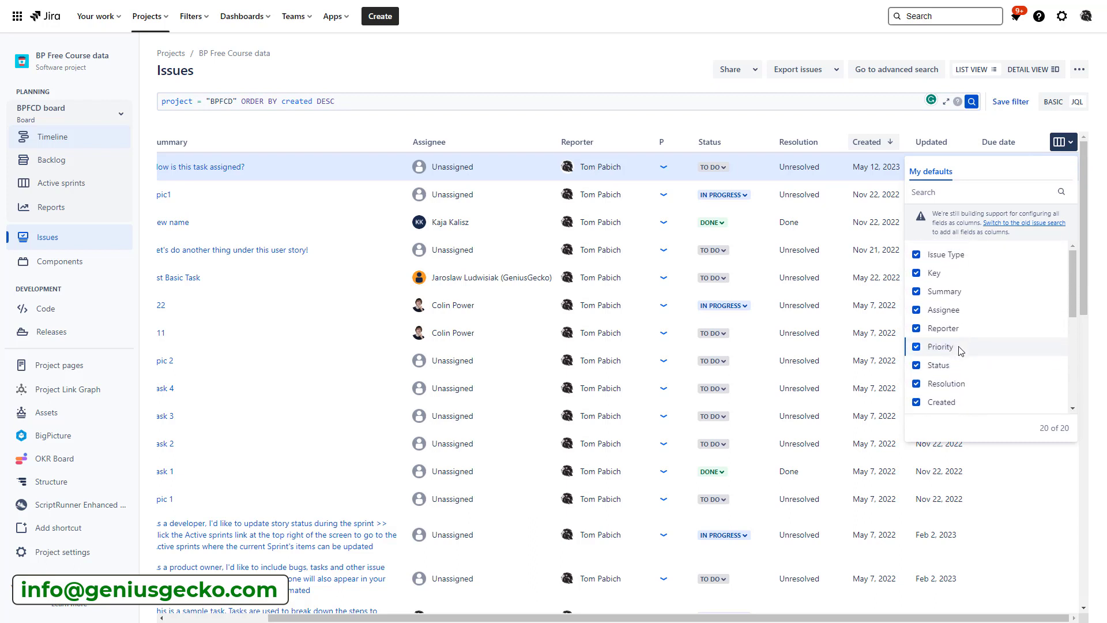
{"action": "scroll", "coordinate": [959, 351], "scroll_direction": "down", "scroll_amount": 5}
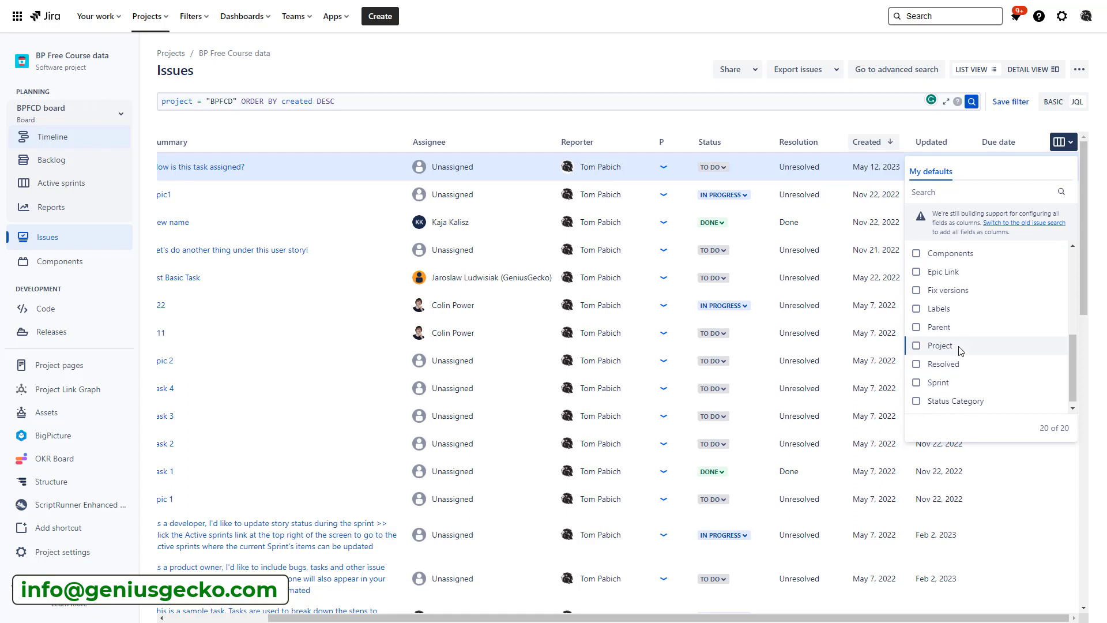
{"action": "scroll", "coordinate": [960, 351], "scroll_direction": "up", "scroll_amount": 5}
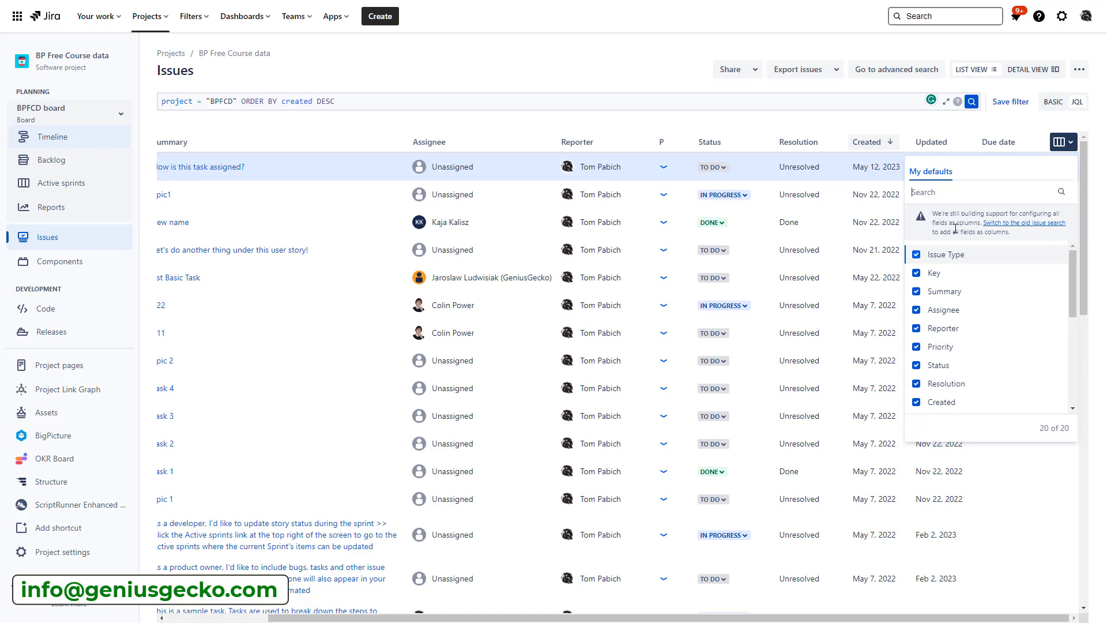
- Open the advanced search, look through the fields offered as columns, and cancel without changing the selection
{"action": "left_click", "coordinate": [898, 78]}
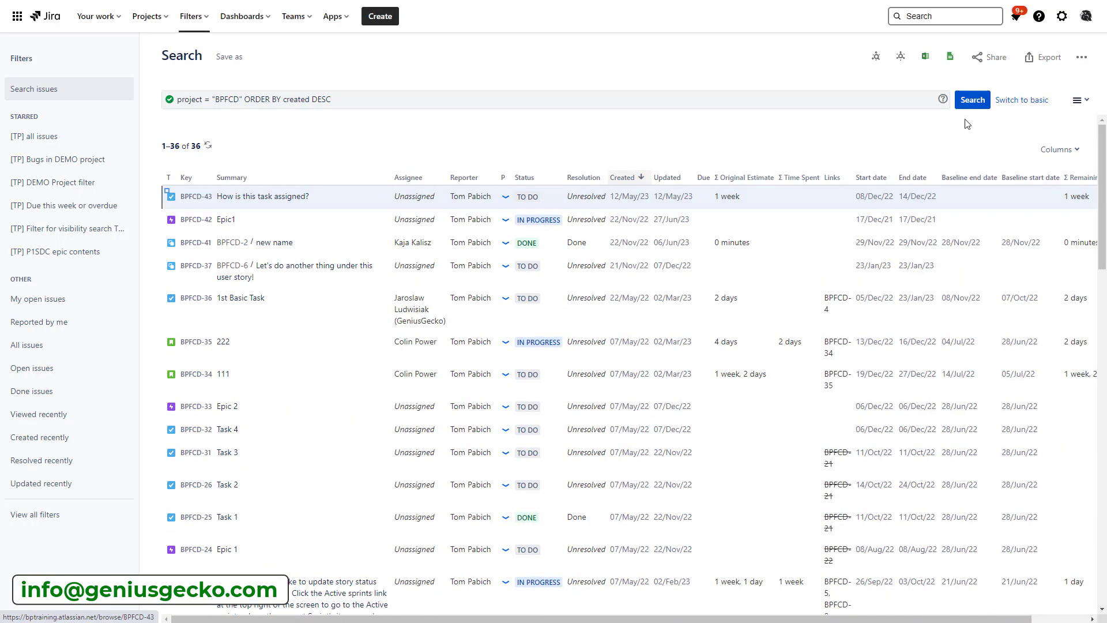
{"action": "left_click", "coordinate": [1074, 152]}
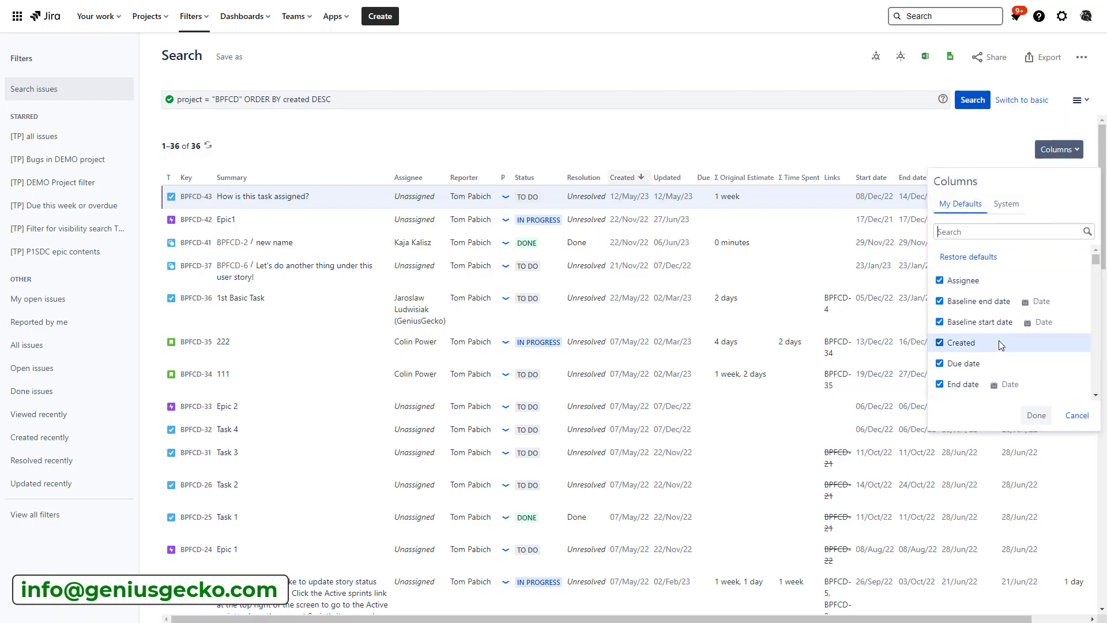
{"action": "scroll", "coordinate": [998, 340], "scroll_direction": "down", "scroll_amount": 4}
{"action": "scroll", "coordinate": [1000, 344], "scroll_direction": "down", "scroll_amount": 10}
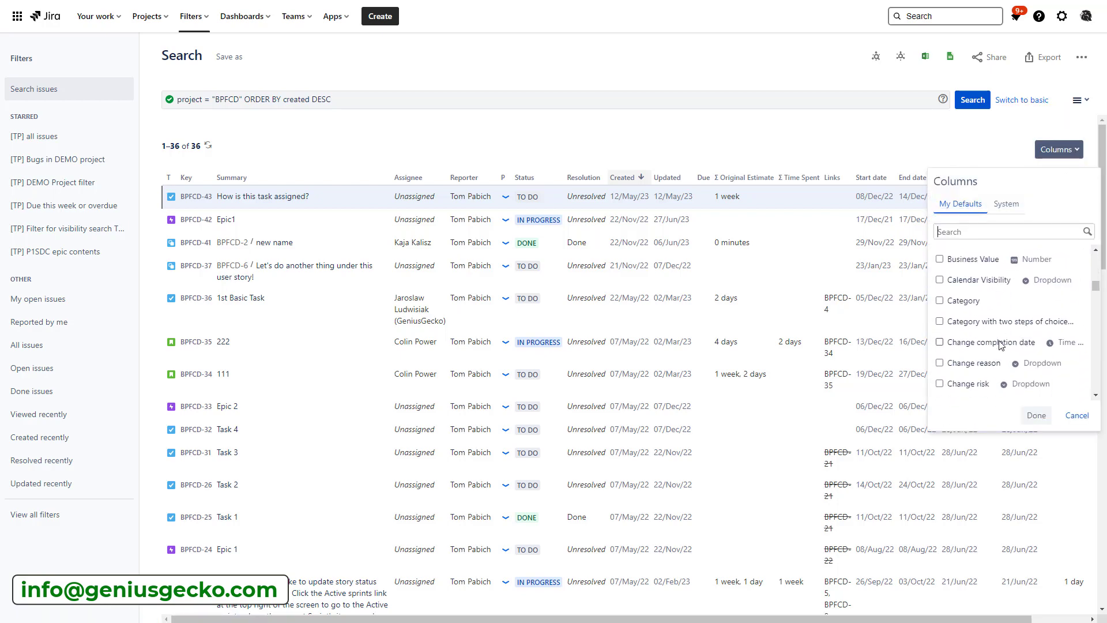
{"action": "scroll", "coordinate": [1000, 344], "scroll_direction": "down", "scroll_amount": 12}
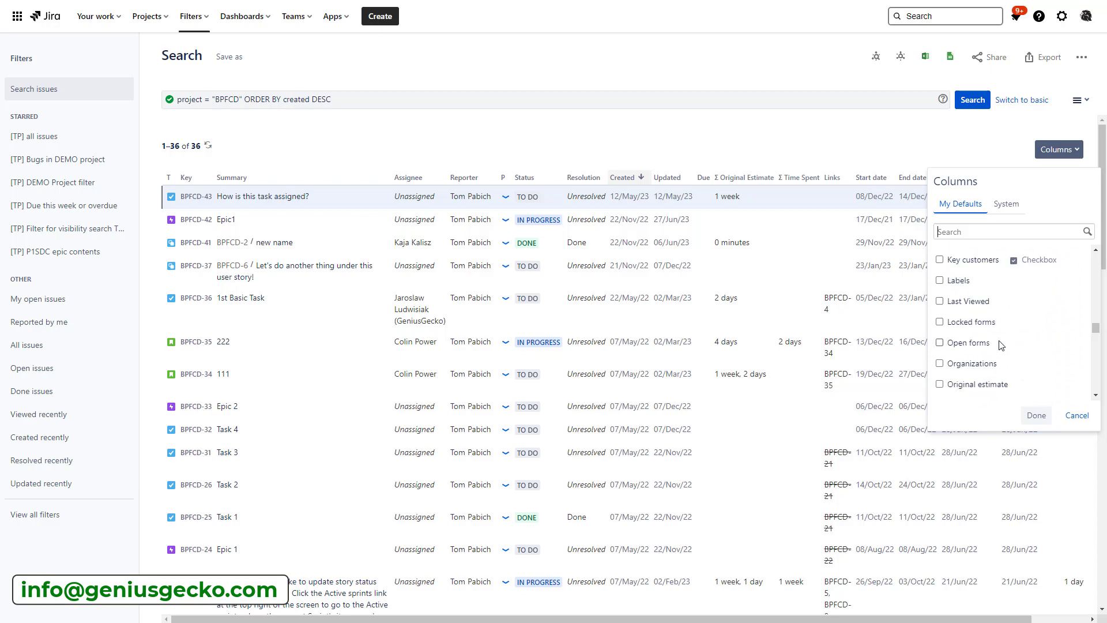
{"action": "scroll", "coordinate": [1000, 345], "scroll_direction": "down", "scroll_amount": 10}
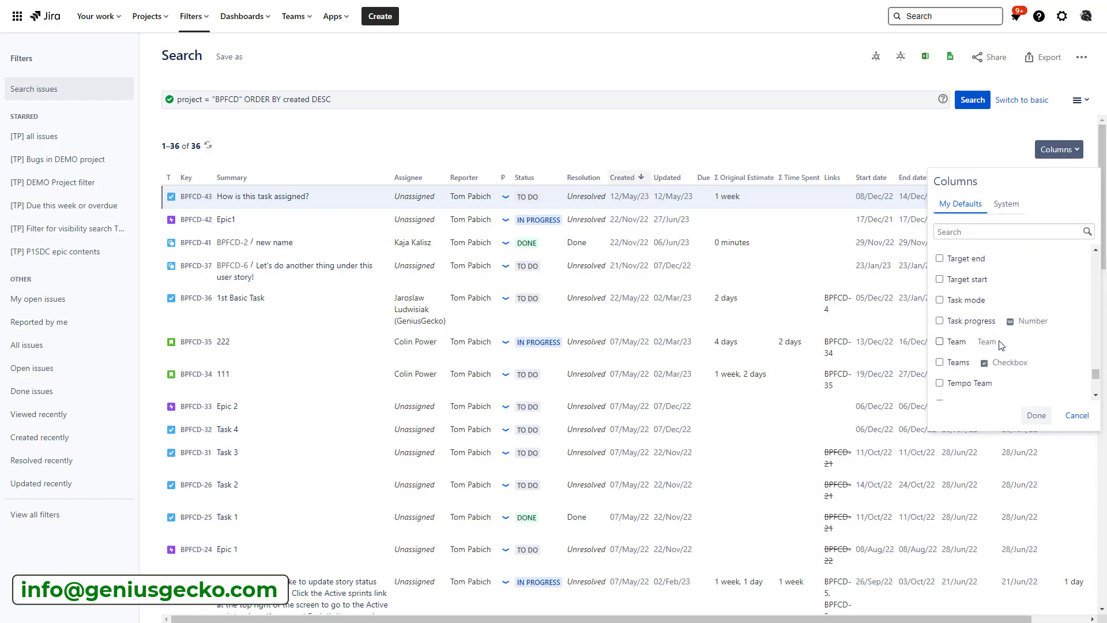
{"action": "left_click", "coordinate": [1076, 415]}
{"action": "scroll", "coordinate": [1100, 292], "scroll_direction": "left", "scroll_amount": 5}
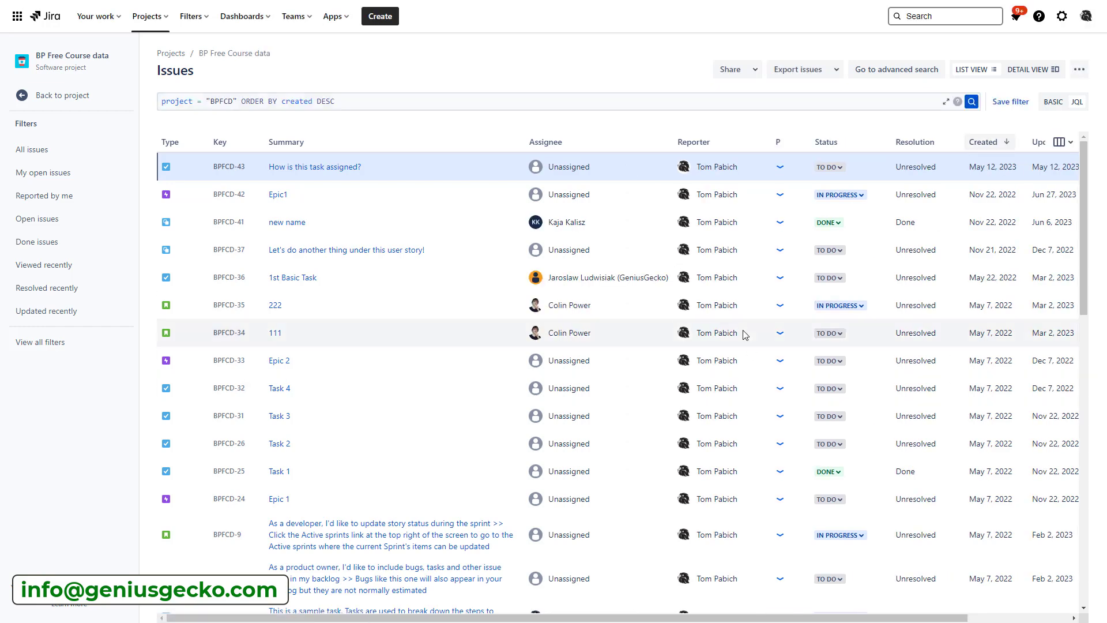
- Switch the project's issue search from JQL to basic mode
{"action": "mouse_move", "coordinate": [744, 334]}
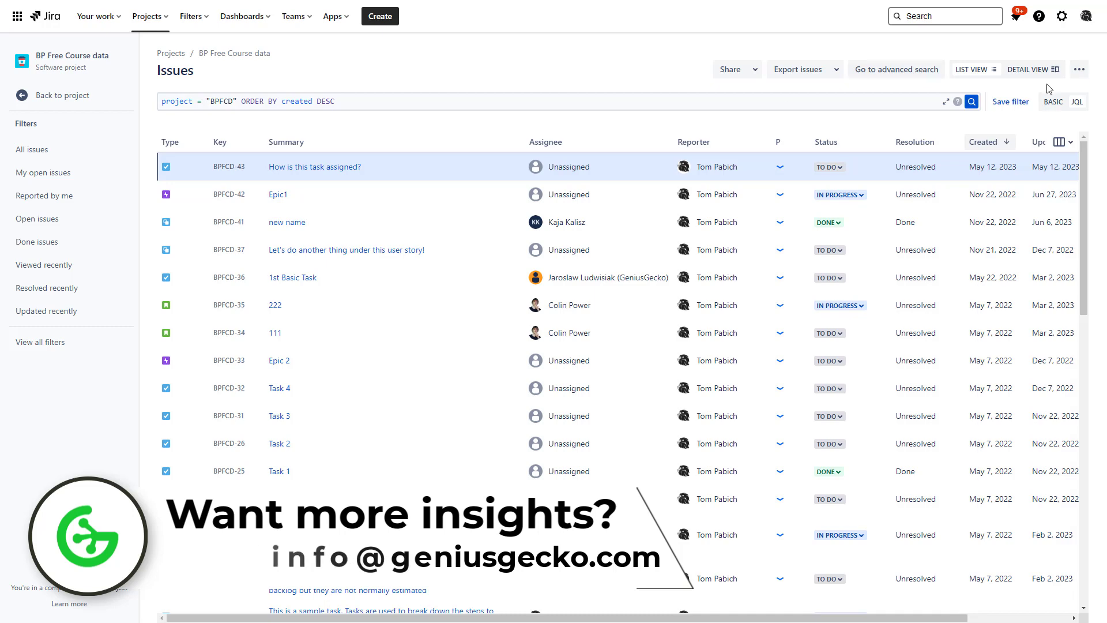
{"action": "left_click", "coordinate": [1053, 103]}
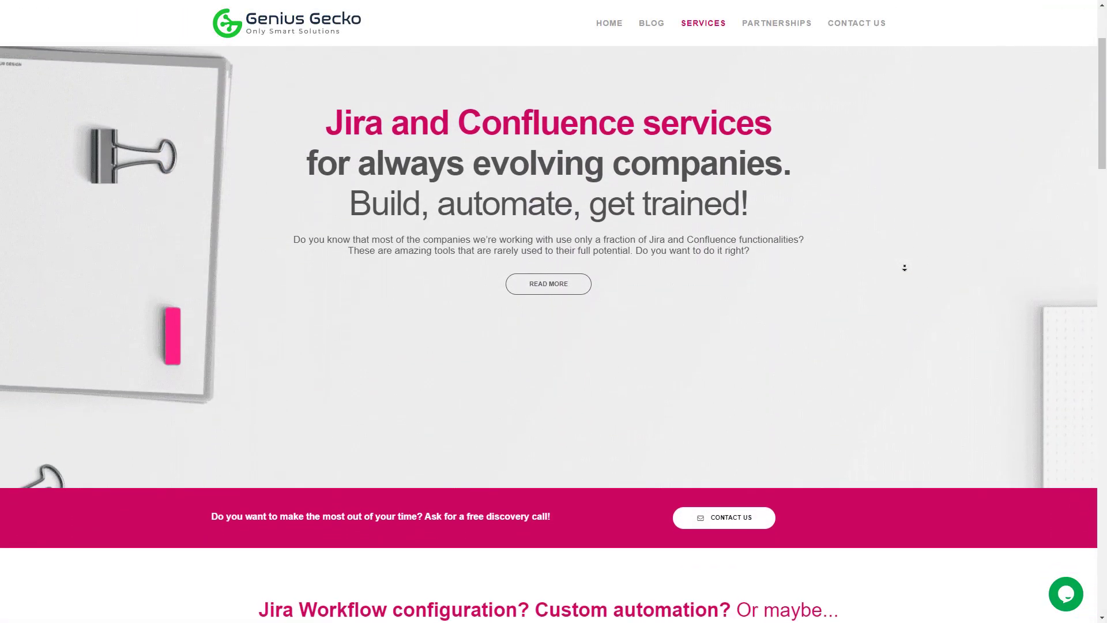
{"action": "scroll", "coordinate": [905, 268], "scroll_direction": "down", "scroll_amount": 3}
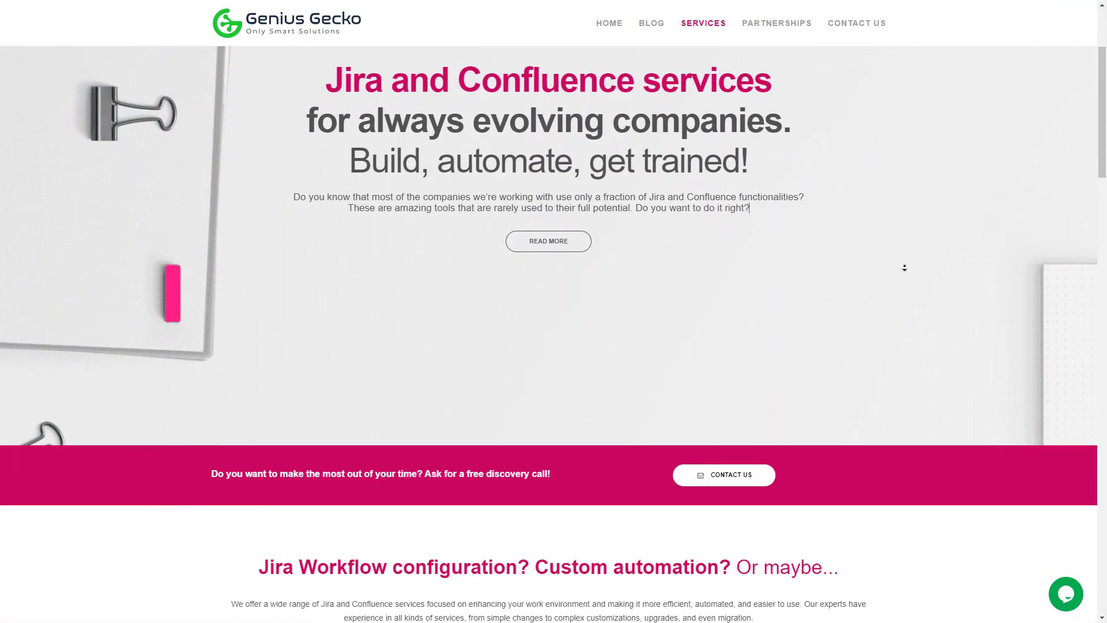
{"action": "scroll", "coordinate": [904, 267], "scroll_direction": "down", "scroll_amount": 3}
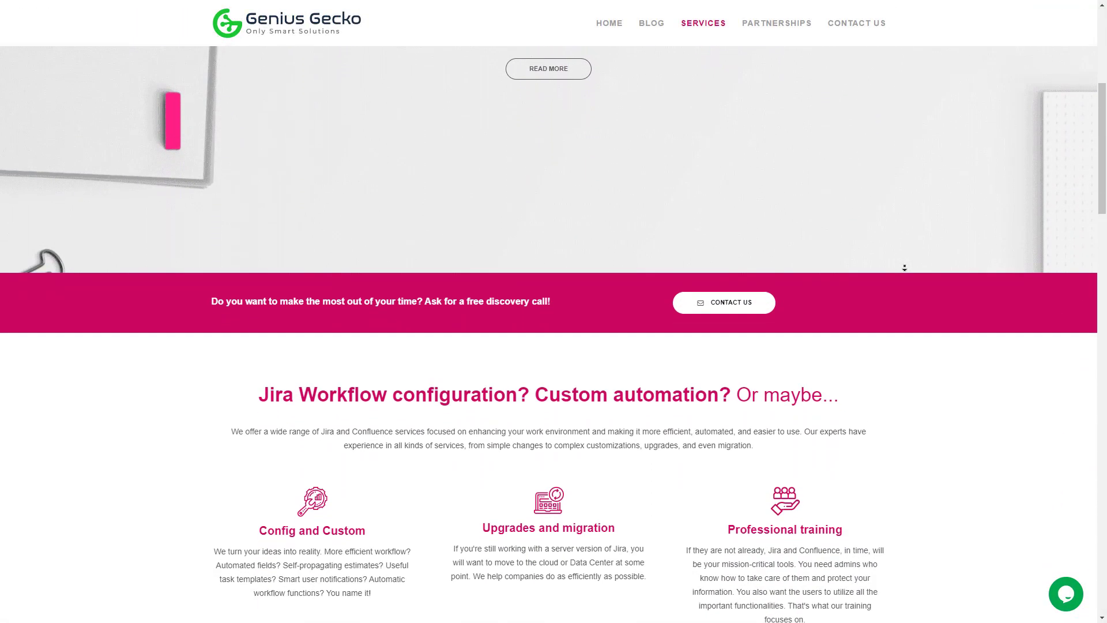
{"action": "scroll", "coordinate": [904, 268], "scroll_direction": "down", "scroll_amount": 2}
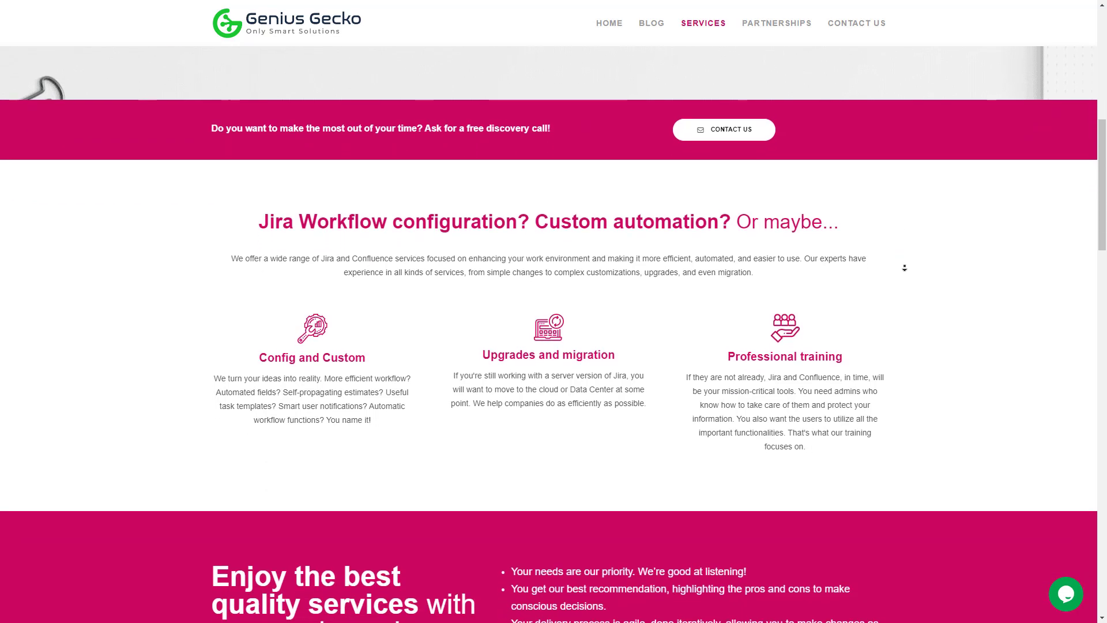